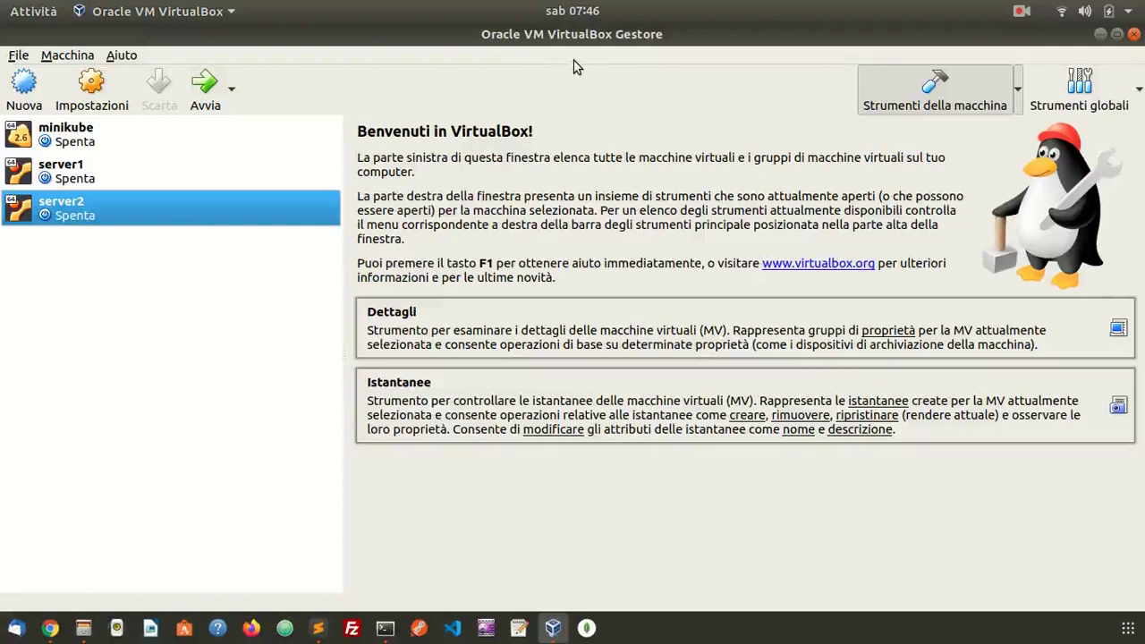
pyautogui.click(52, 628)
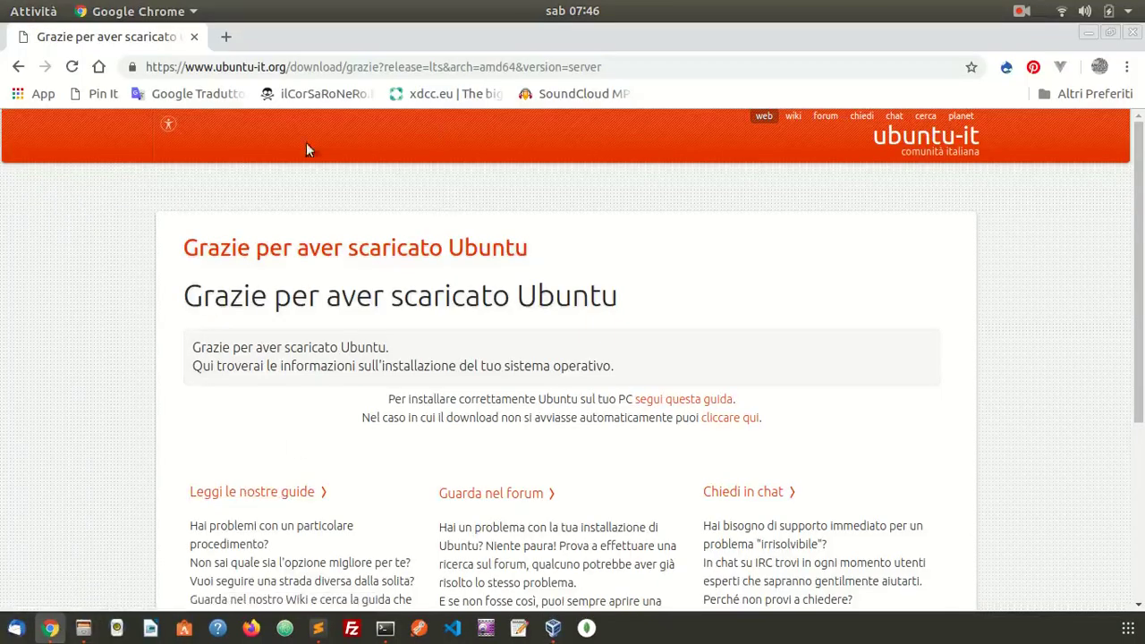
pyautogui.click(580, 69)
pyautogui.moveTo(293, 68); pyautogui.dragTo(608, 67)
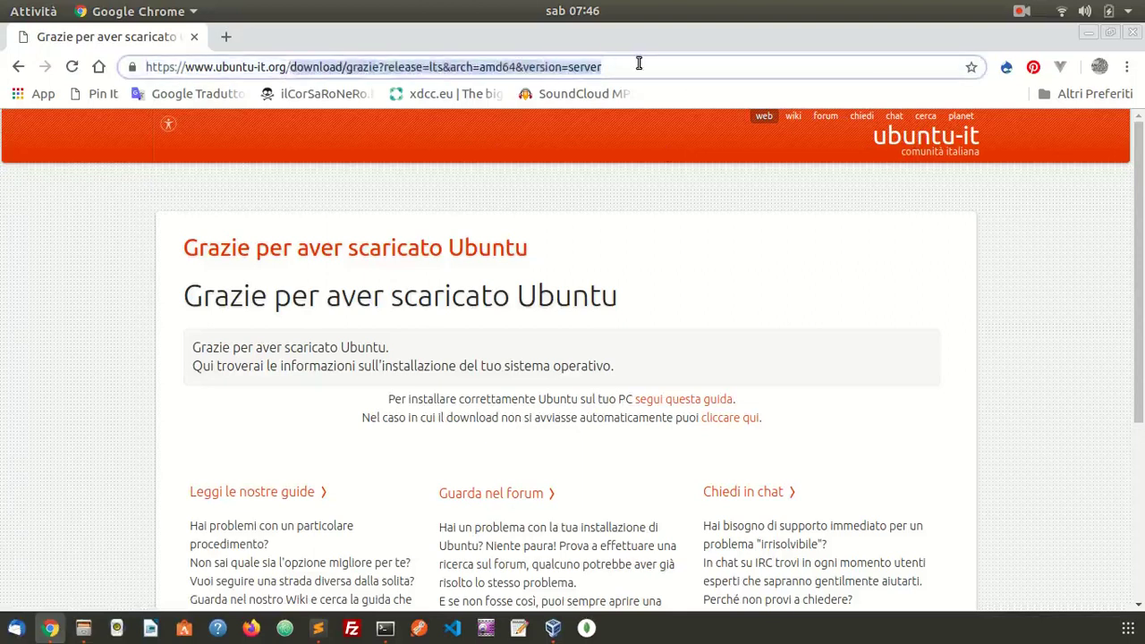
pyautogui.press('BackSpace')
pyautogui.press('BackSpace')
pyautogui.press('Return')
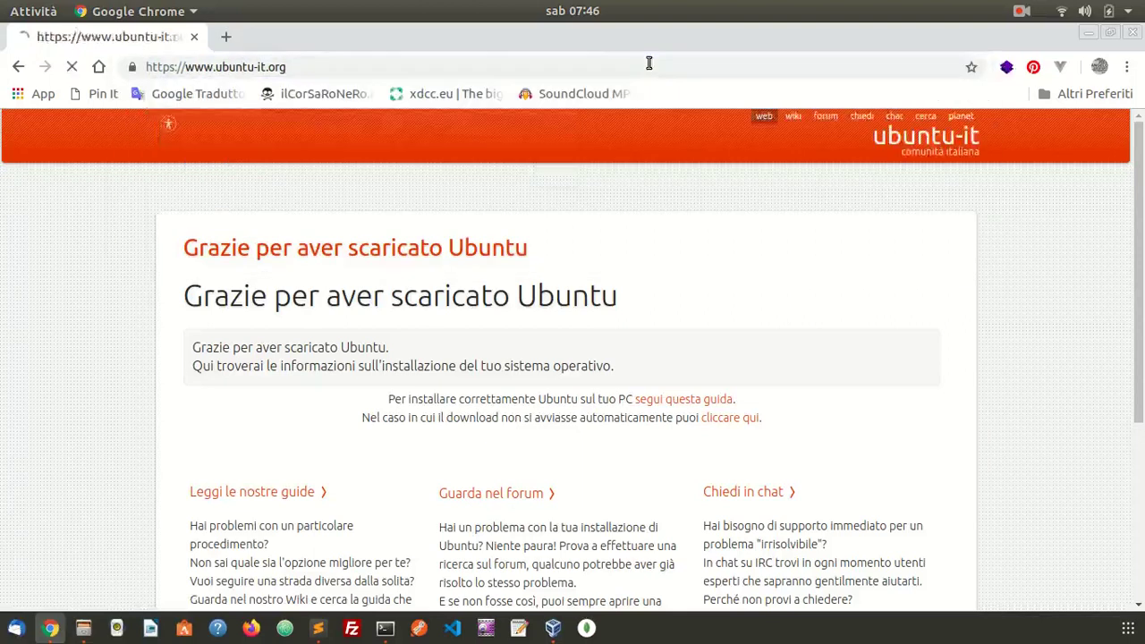
pyautogui.click(606, 408)
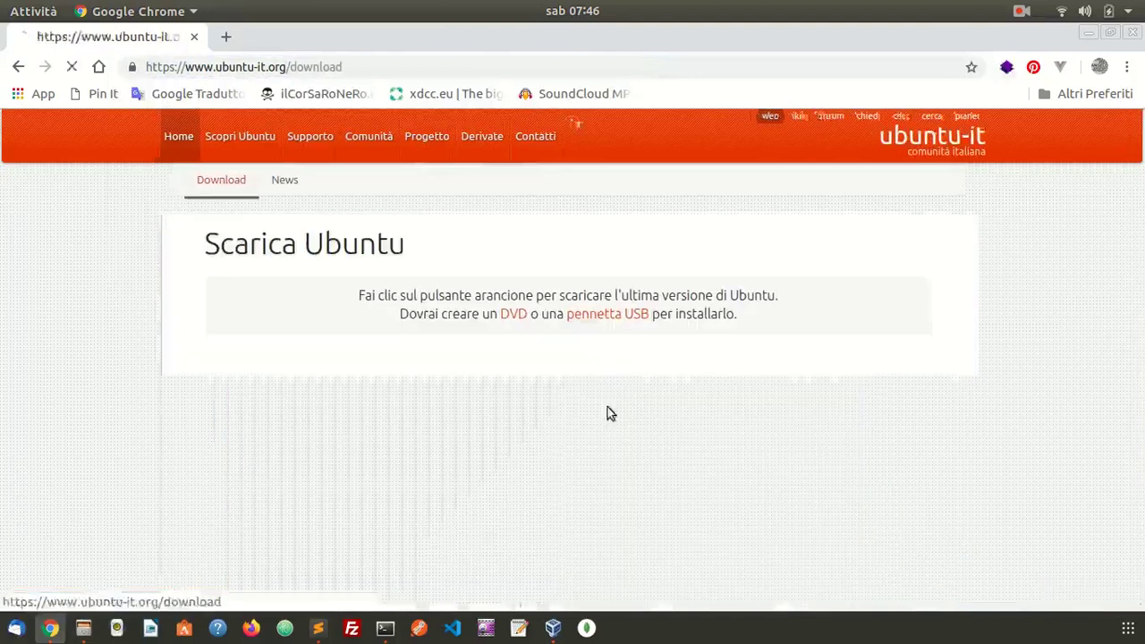
# Choose Ubuntu 18.04.3 LTS in the Server edition and start its download.
pyautogui.click(604, 410)
pyautogui.click(582, 449)
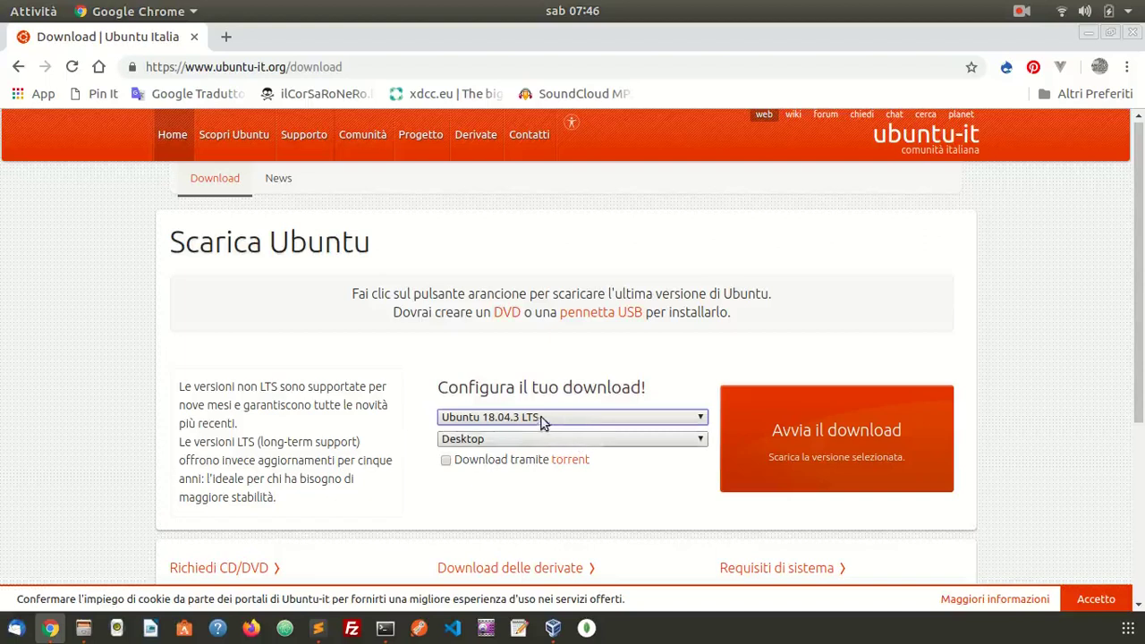
pyautogui.click(570, 440)
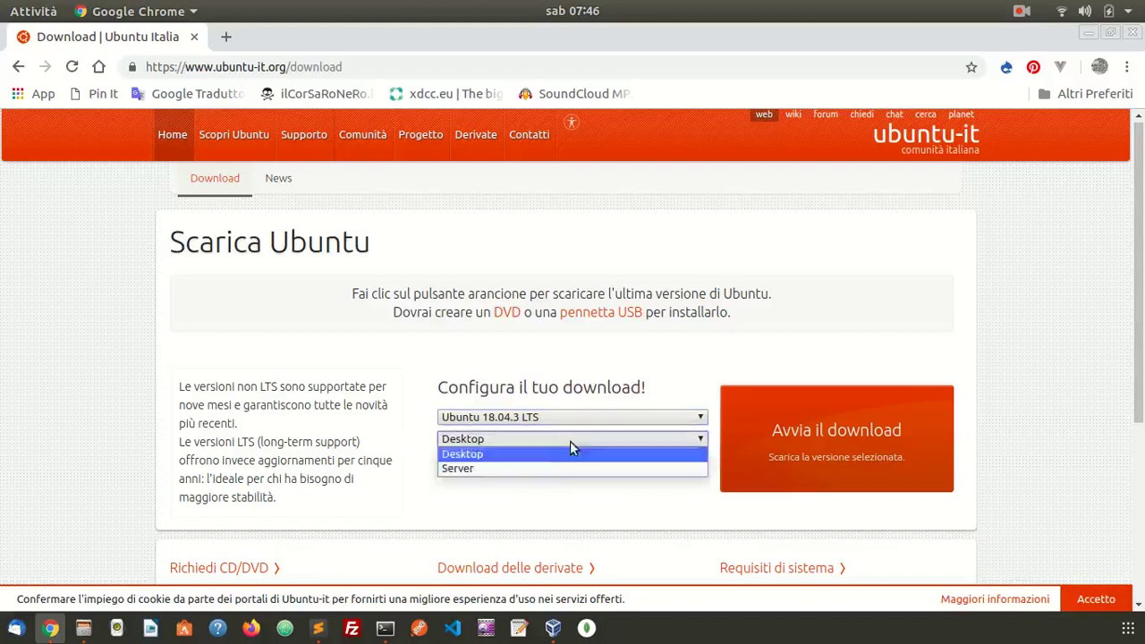
pyautogui.click(548, 467)
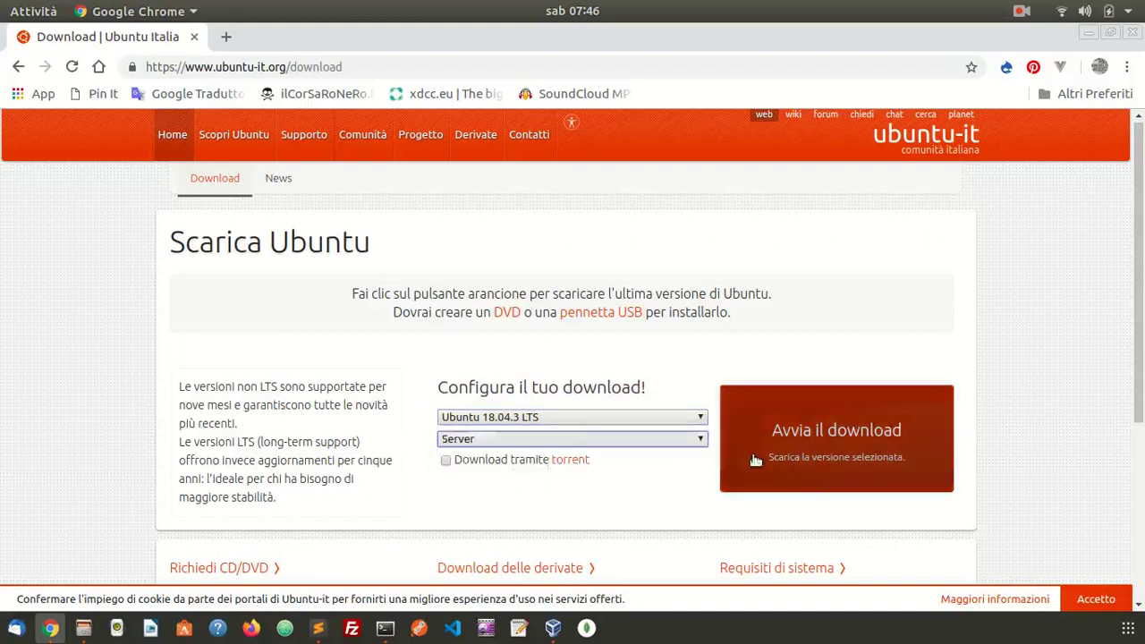
pyautogui.click(807, 441)
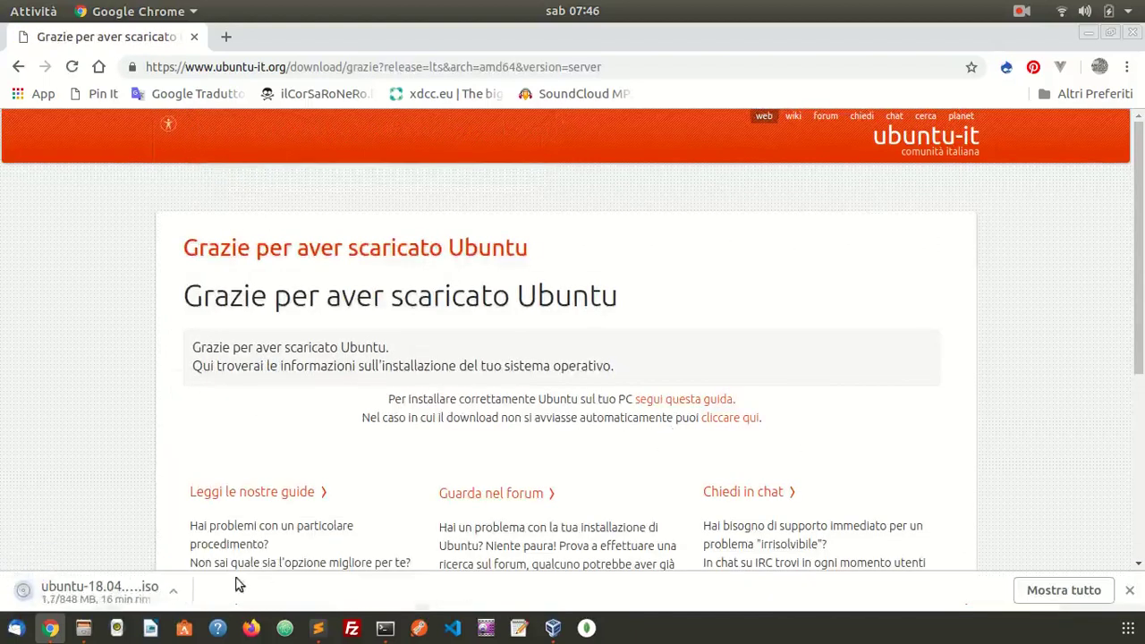
# Switch to VirtualBox and begin a new virtual machine named server3, with type Linux and version Ubuntu (64-bit).
pyautogui.click(569, 636)
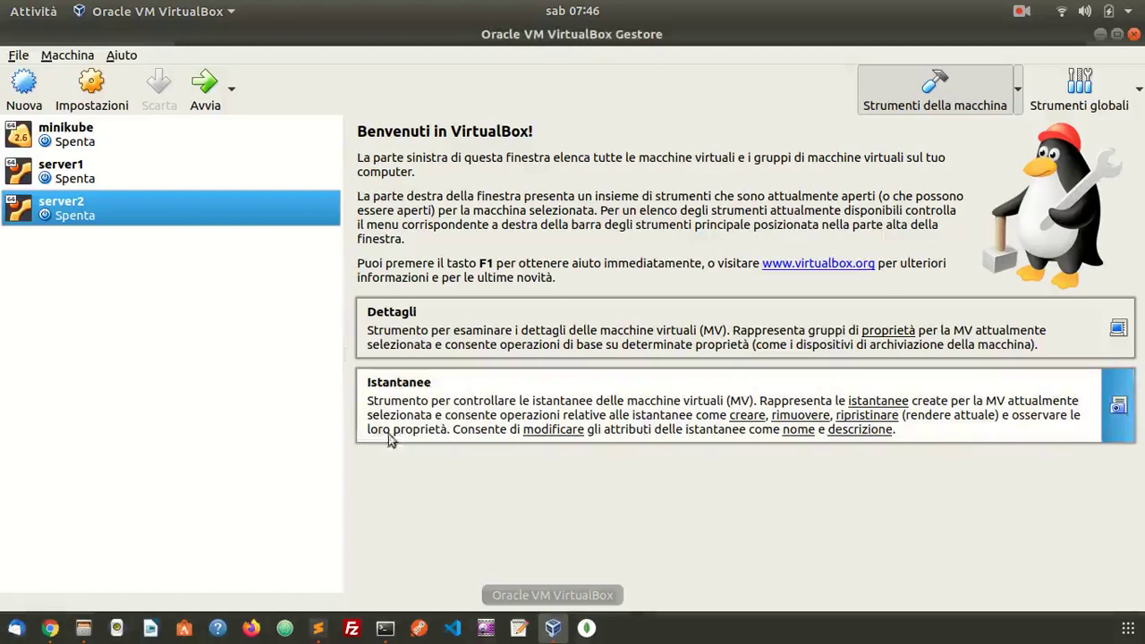
pyautogui.keyDown('shift'); pyautogui.click(138, 176); pyautogui.keyUp('shift')
pyautogui.keyDown('ctrl'); pyautogui.click(218, 170); pyautogui.keyUp('ctrl')
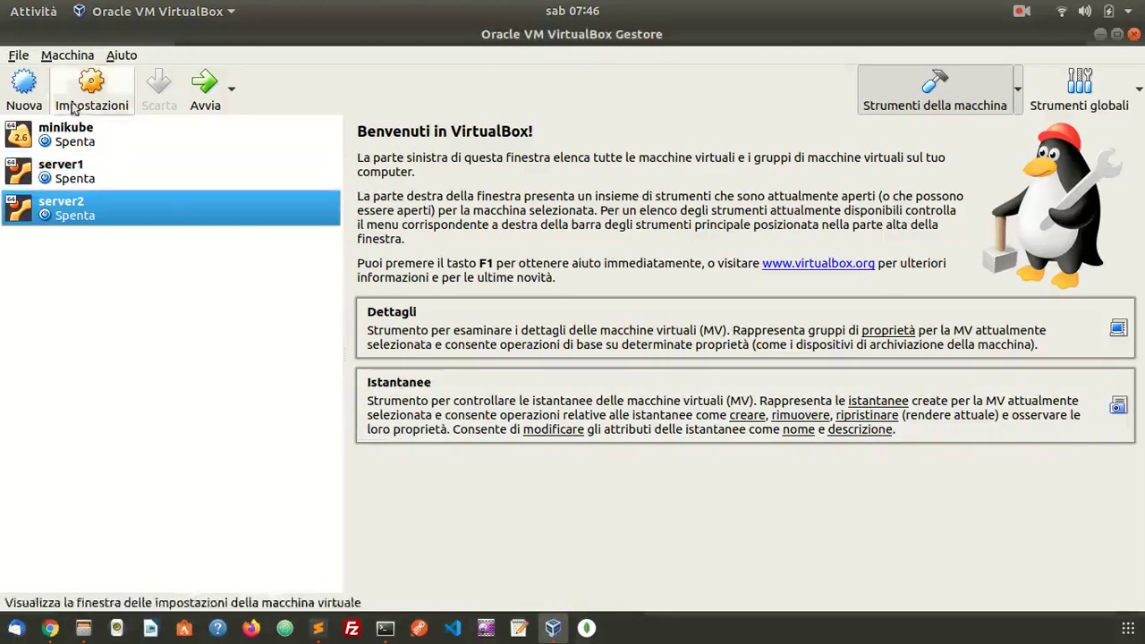
pyautogui.click(24, 83)
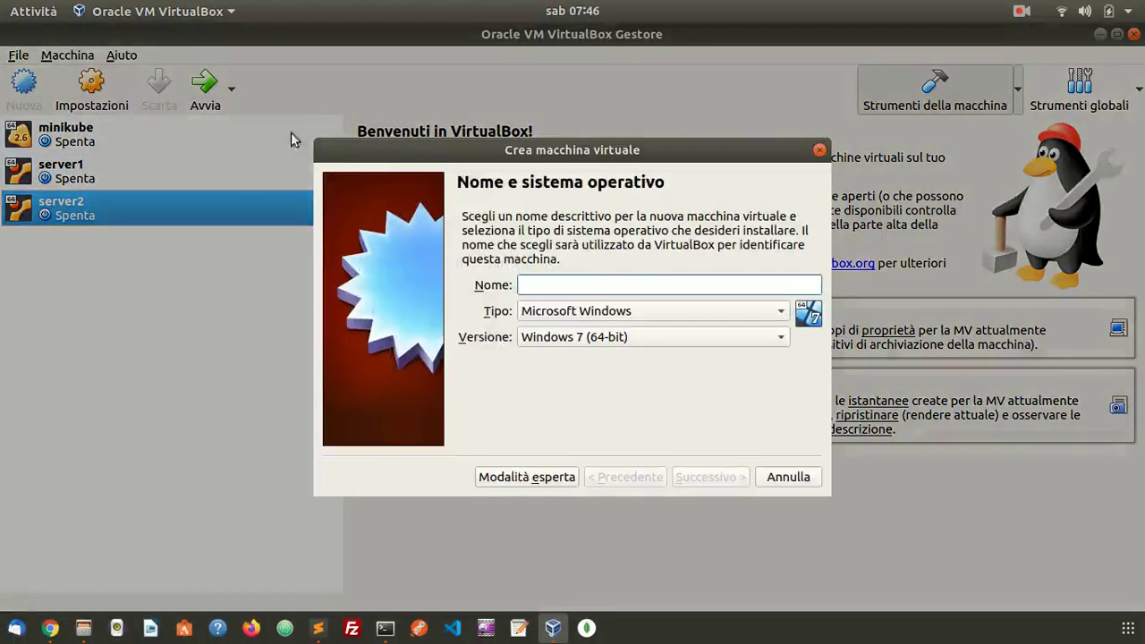
pyautogui.write('se')
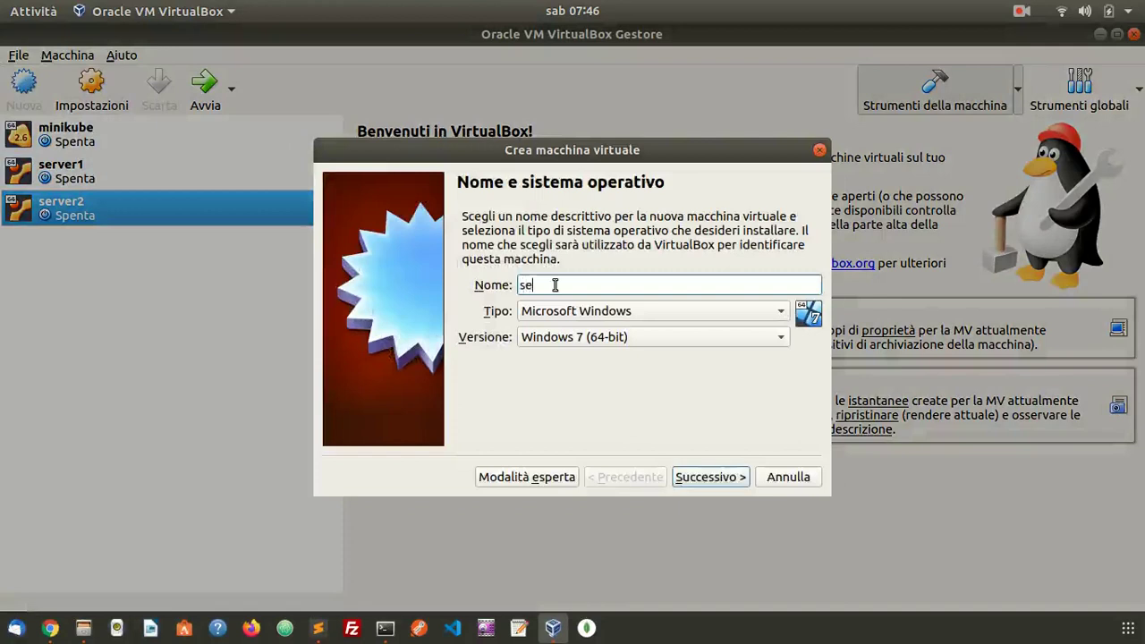
pyautogui.write('rver3')
pyautogui.click(619, 311)
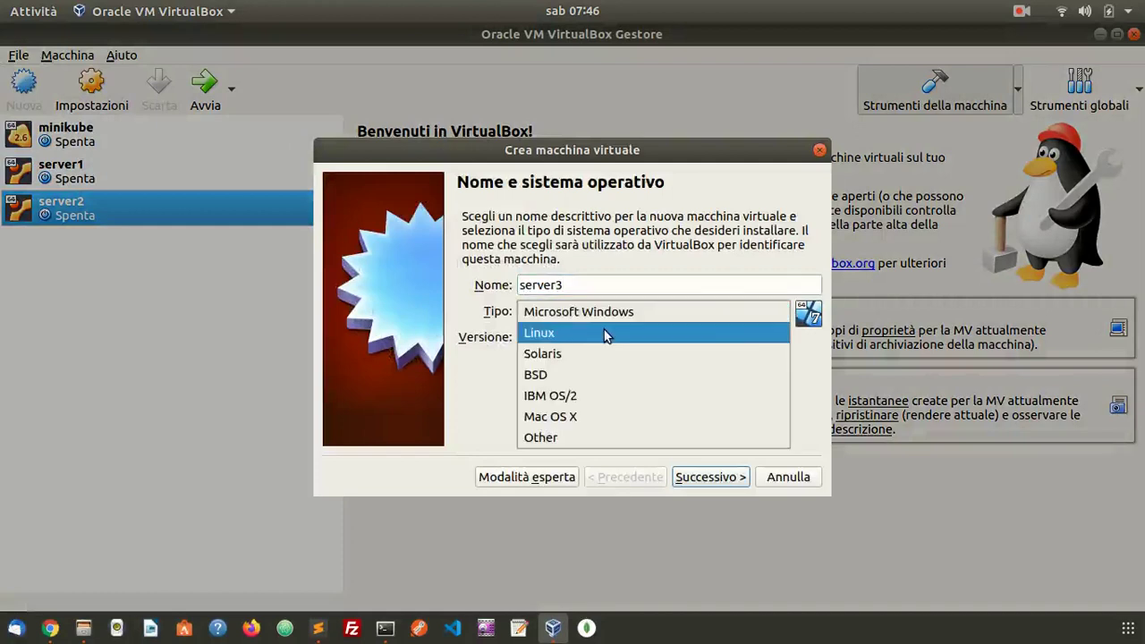
pyautogui.click(602, 333)
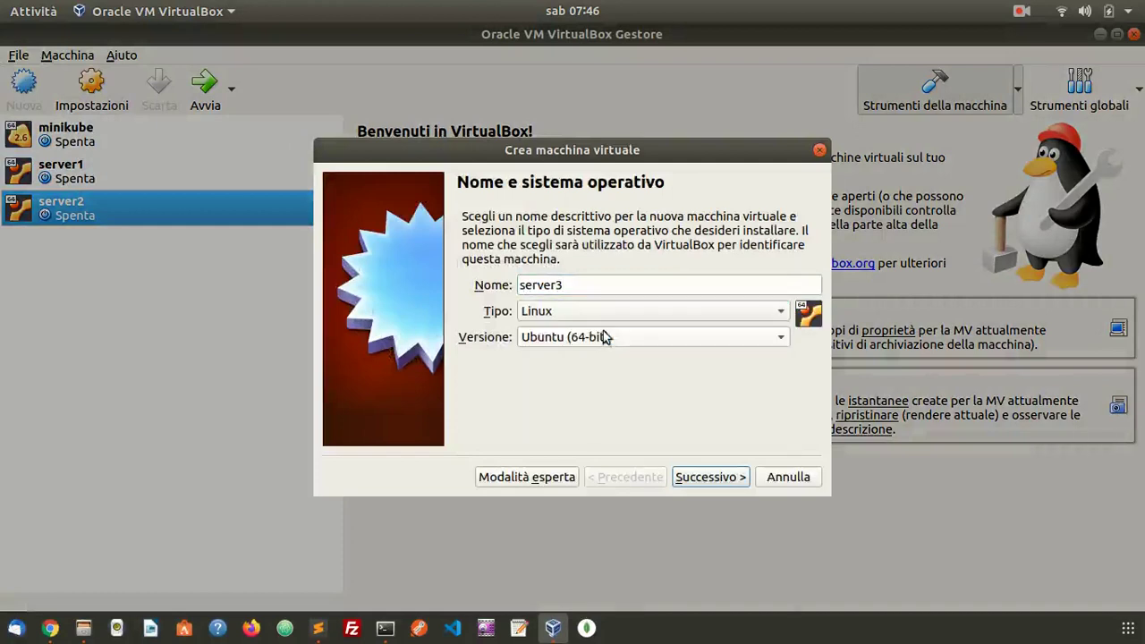
pyautogui.click(551, 343)
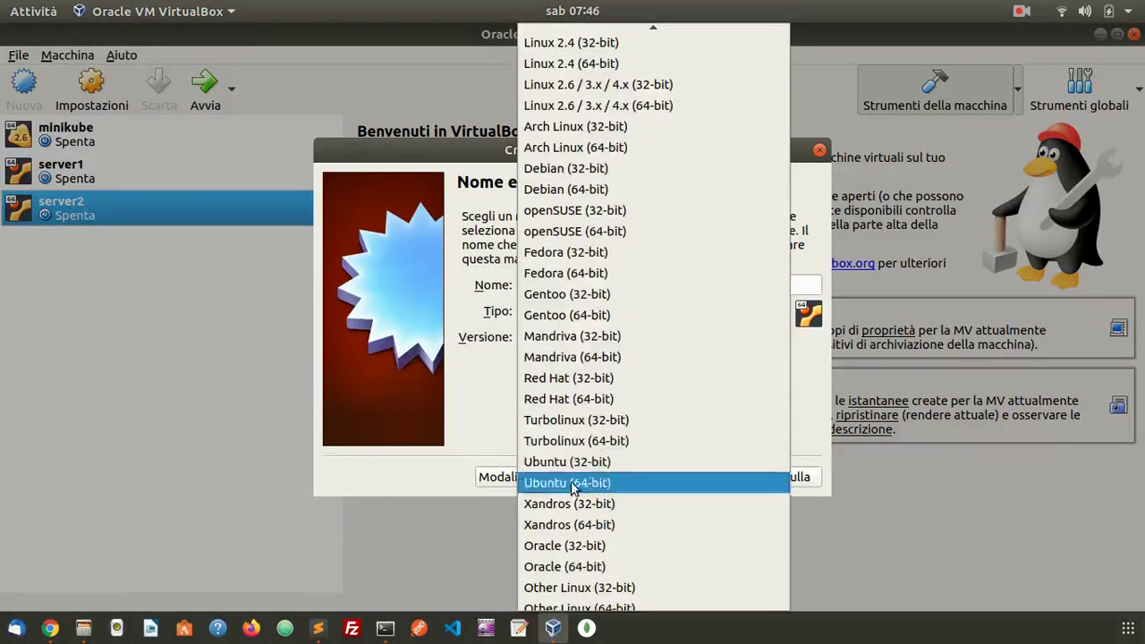
pyautogui.click(536, 482)
pyautogui.click(710, 479)
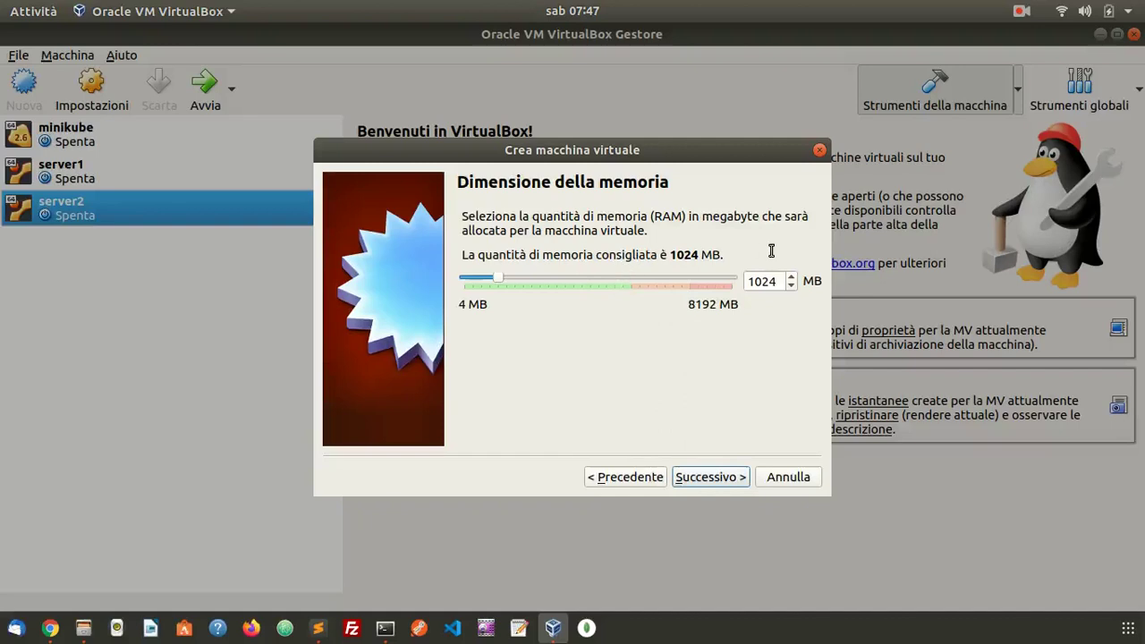
# Accept 1024 MB of memory for server3 and create its dynamically allocated VDI hard disk of about 5.03 GB.
pyautogui.click(720, 479)
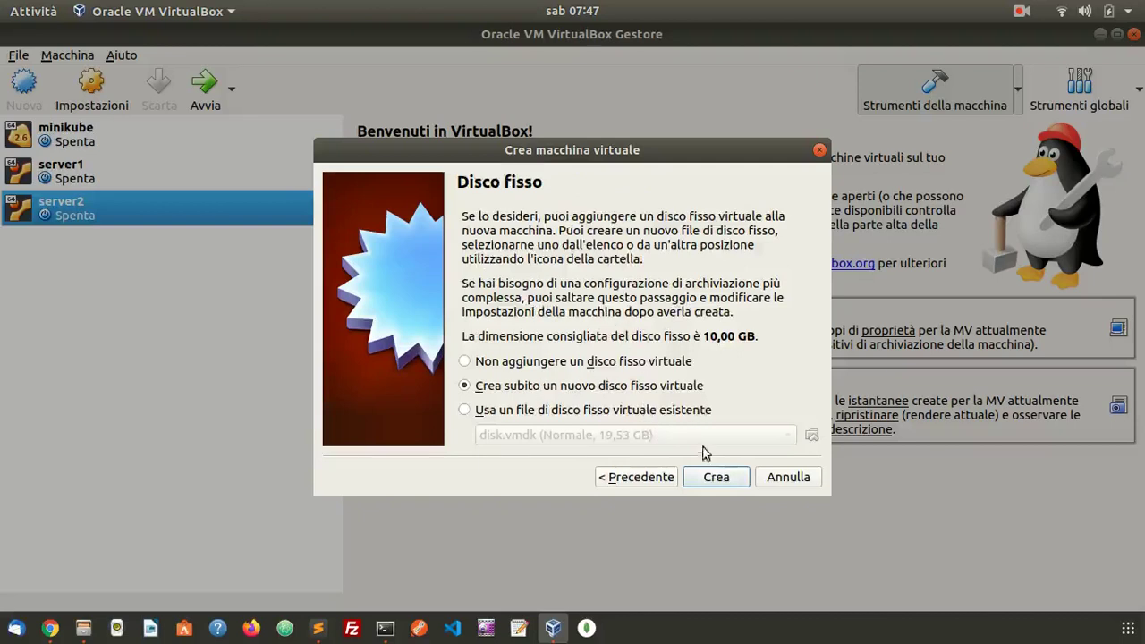
pyautogui.click(714, 478)
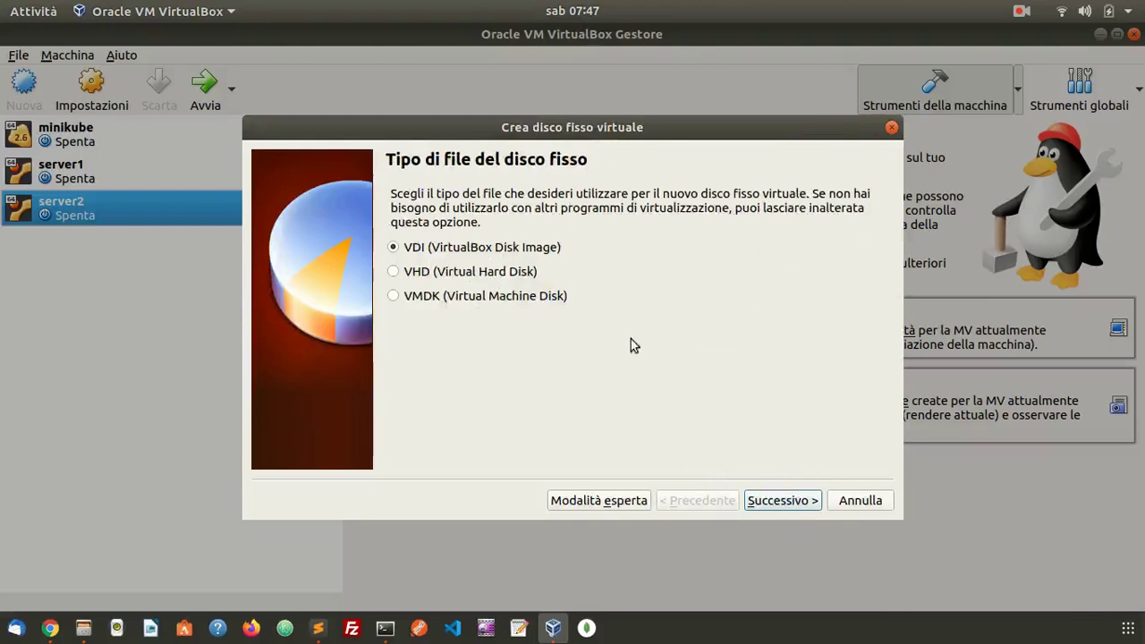
pyautogui.click(774, 502)
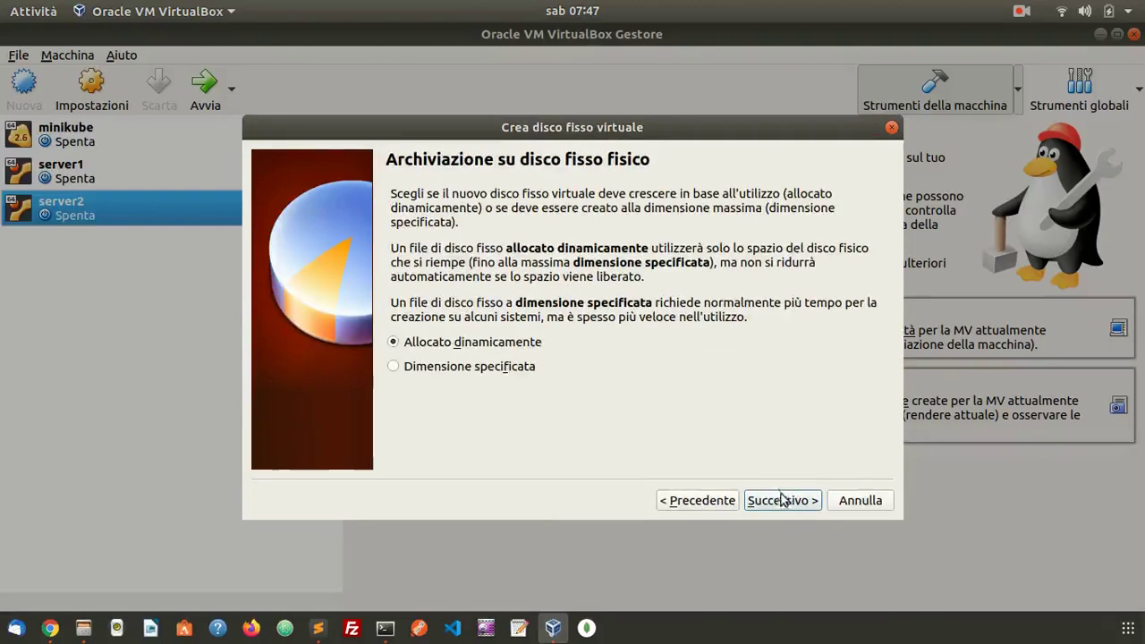
pyautogui.click(784, 501)
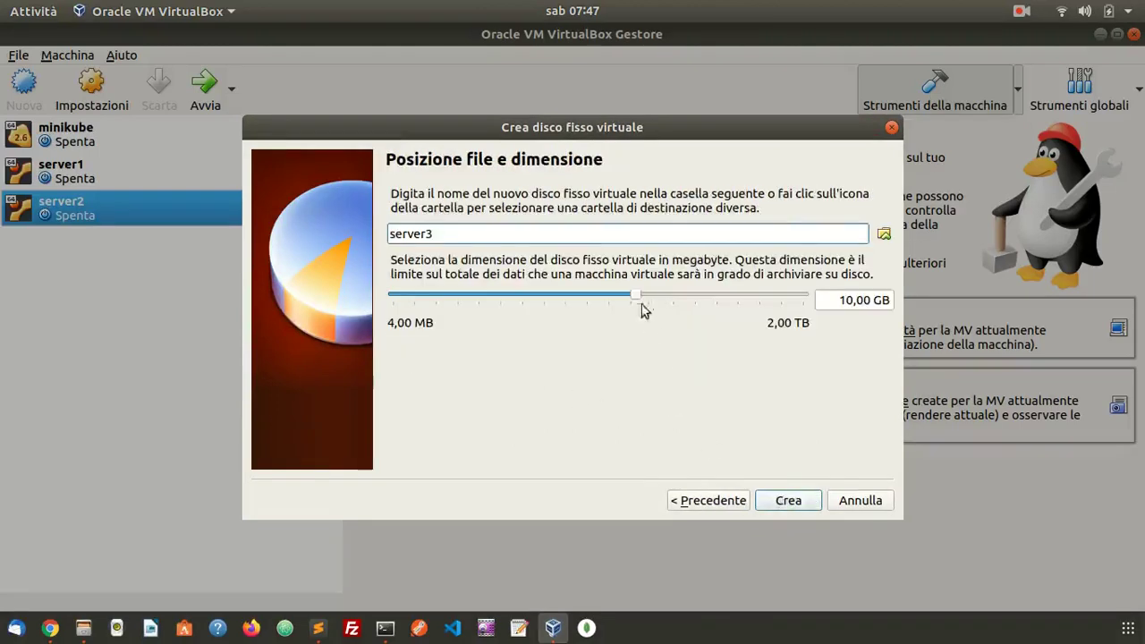
pyautogui.moveTo(635, 295)
pyautogui.mouseDown()
pyautogui.moveTo(572, 296)
pyautogui.moveTo(613, 296)
pyautogui.mouseUp()
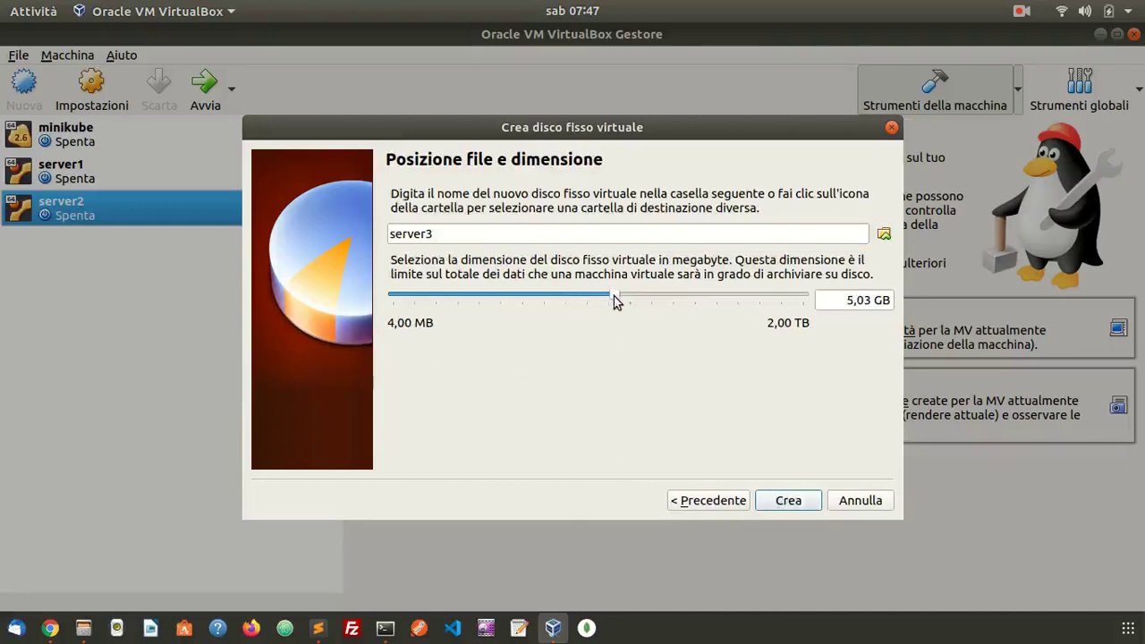
pyautogui.click(788, 501)
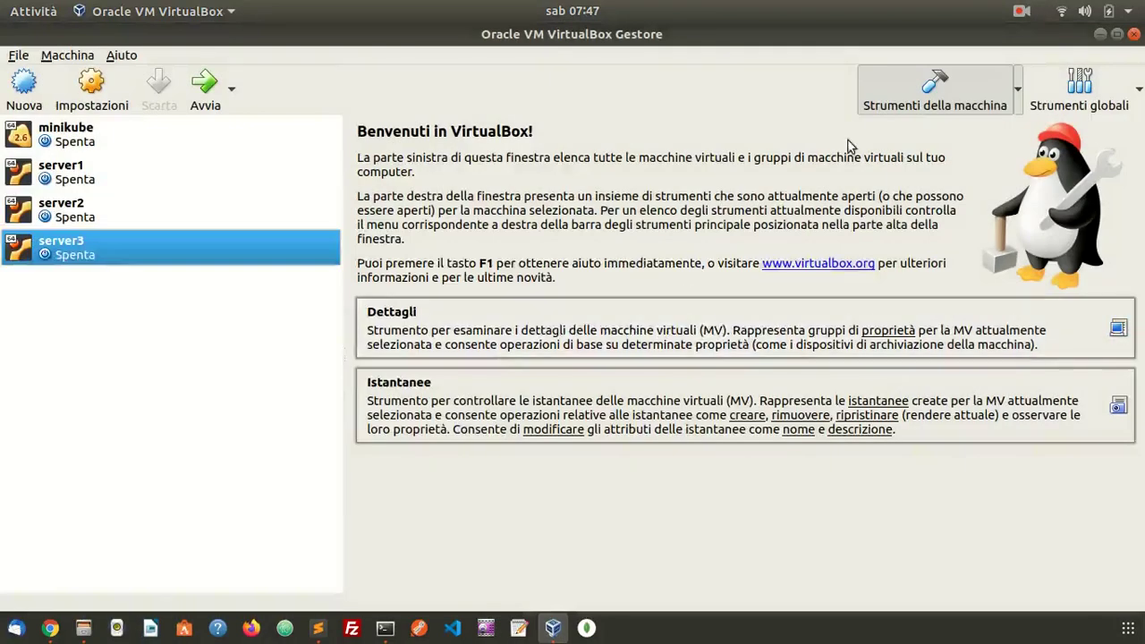
# Create a new host-only network in the host network manager and copy its IPv4 address.
pyautogui.click(1089, 100)
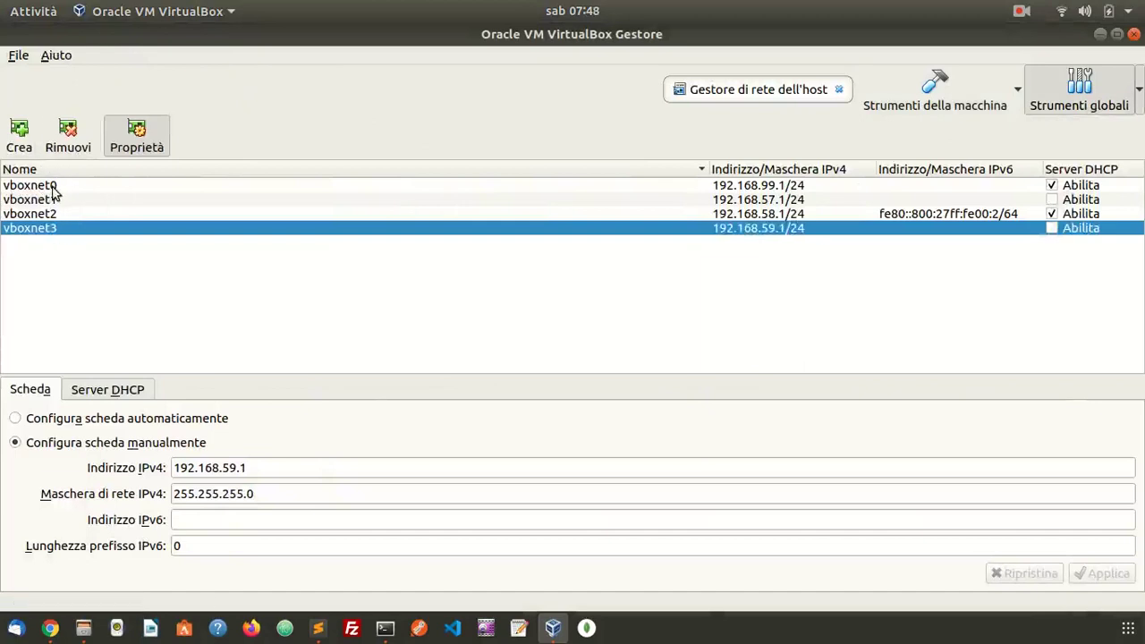
pyautogui.moveTo(52, 191)
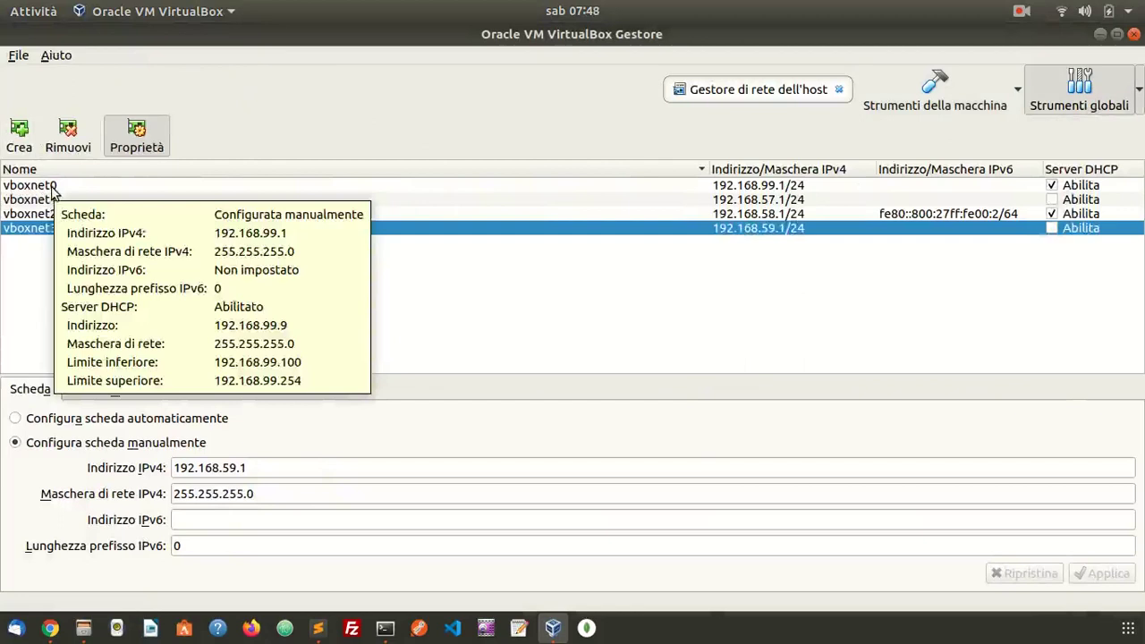
pyautogui.click(29, 136)
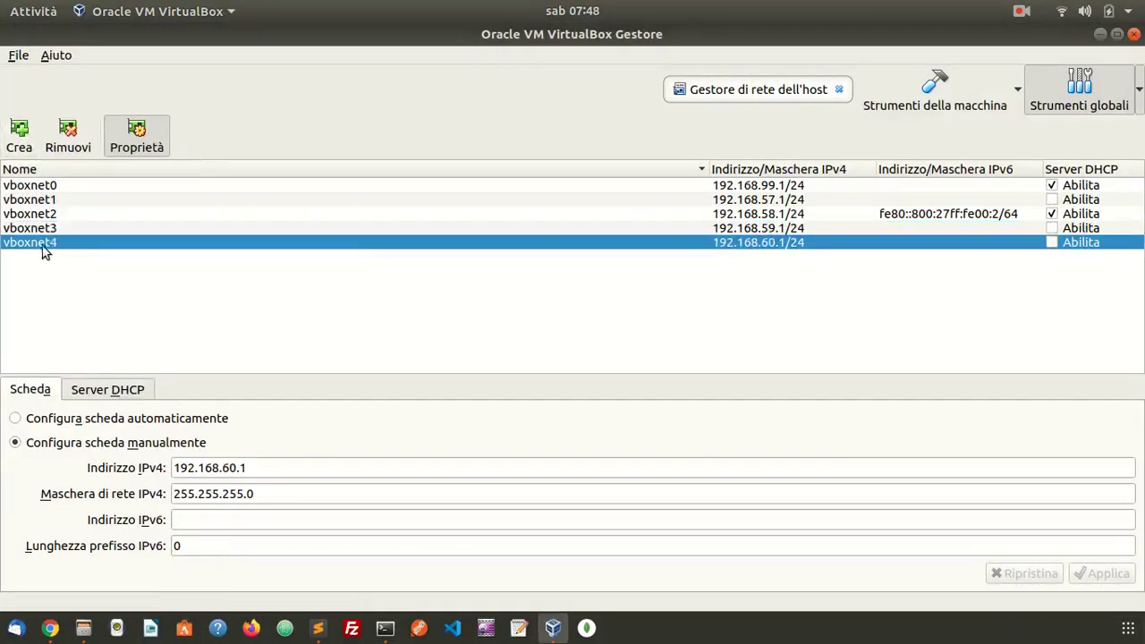
pyautogui.moveTo(33, 247)
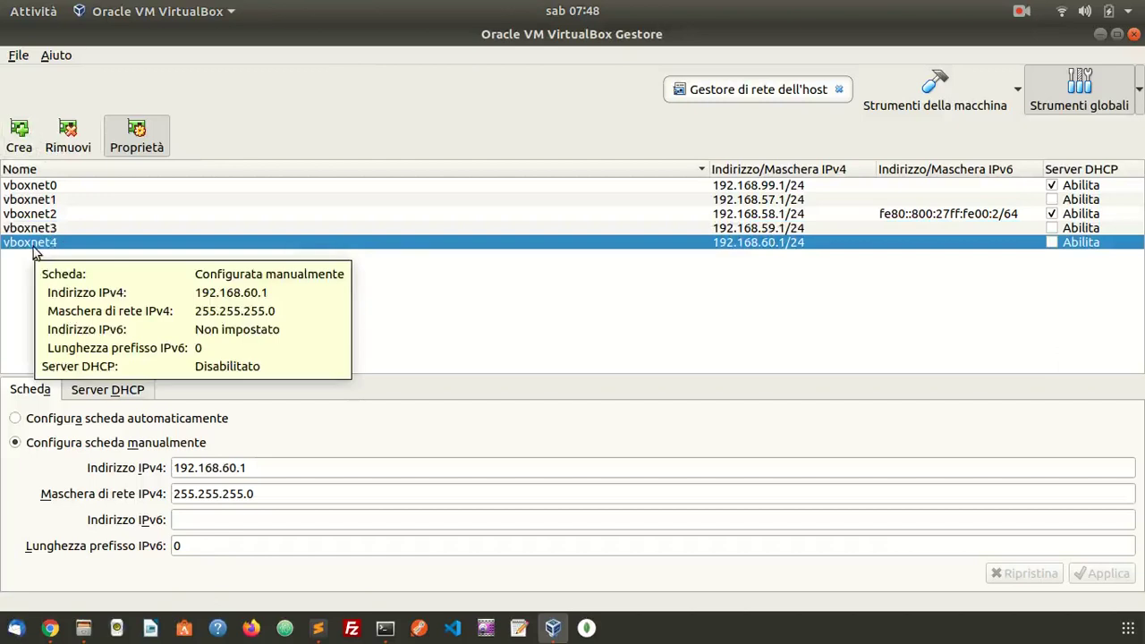
pyautogui.moveTo(82, 229)
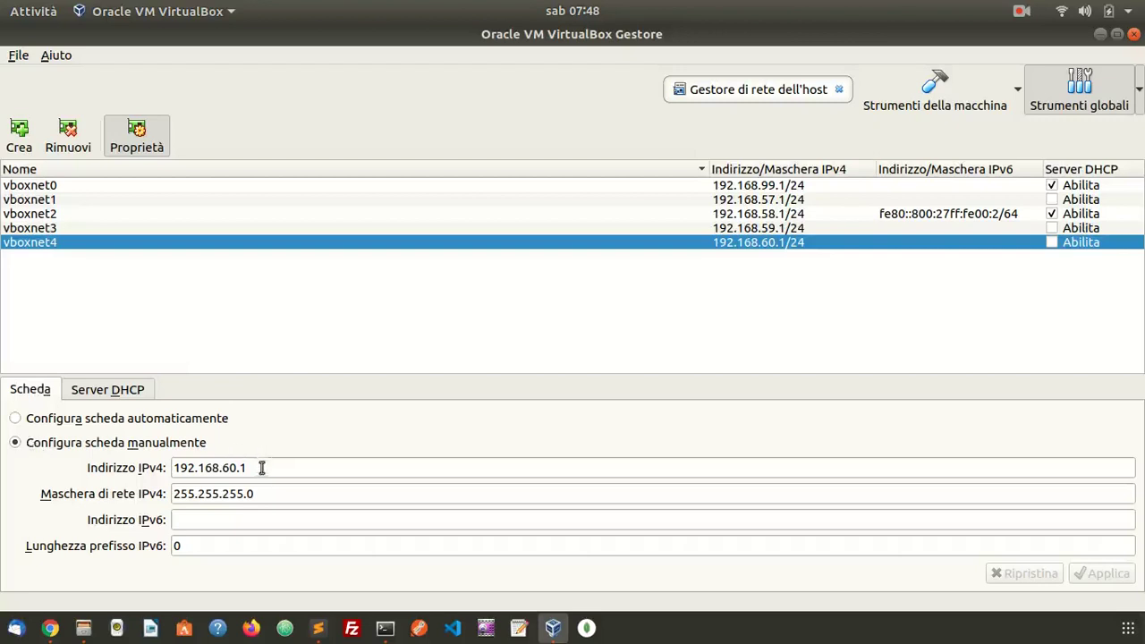
pyautogui.moveTo(261, 468); pyautogui.dragTo(171, 470)
pyautogui.hotkey('ctrl', 'c')
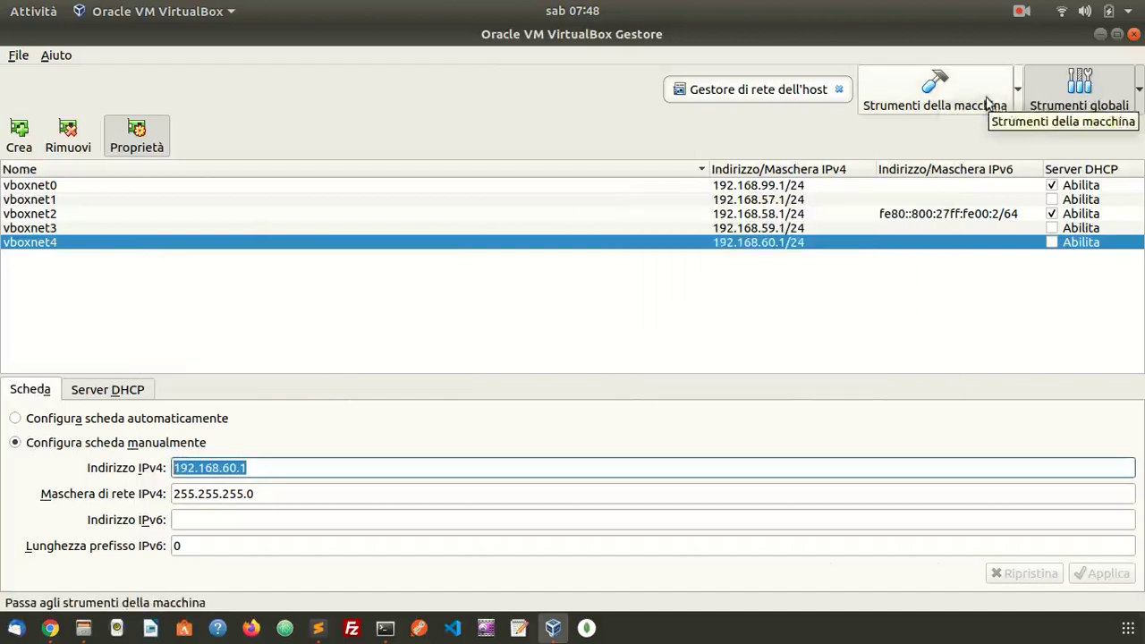
# Add a new port forwarding rule to the NAT network adapter 1 in server3's settings.
pyautogui.click(935, 94)
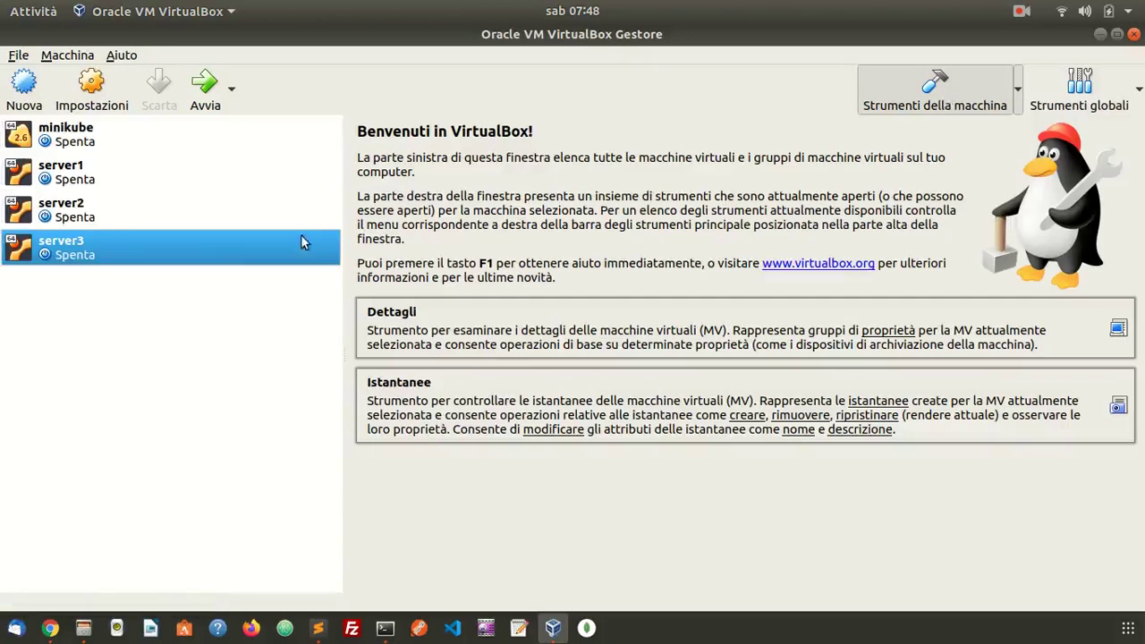
pyautogui.rightClick(77, 257)
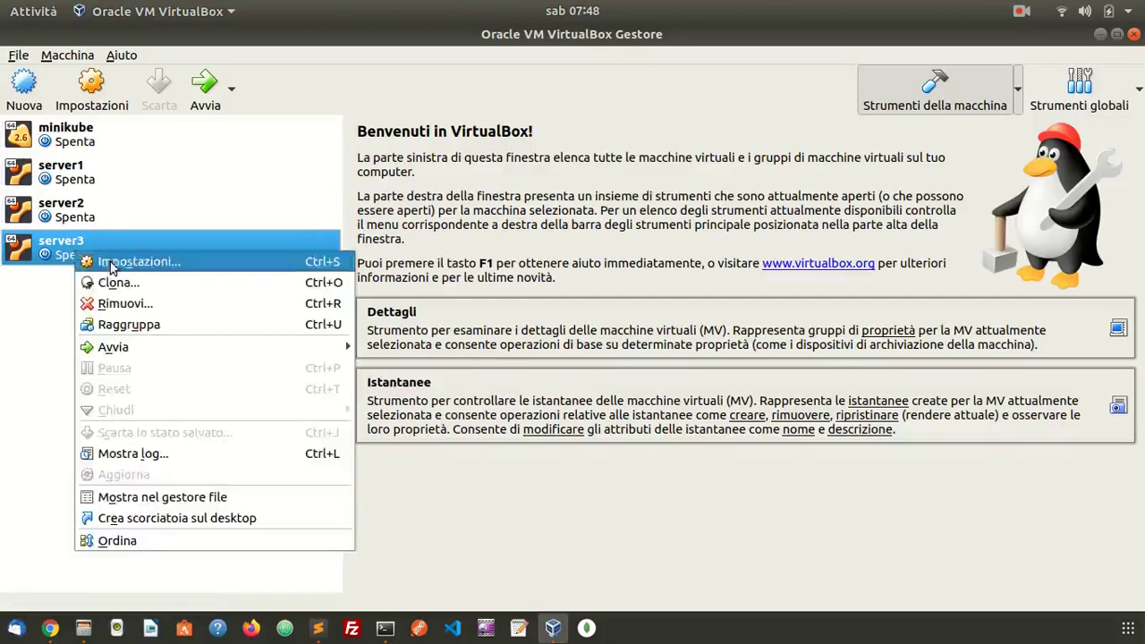
pyautogui.click(111, 261)
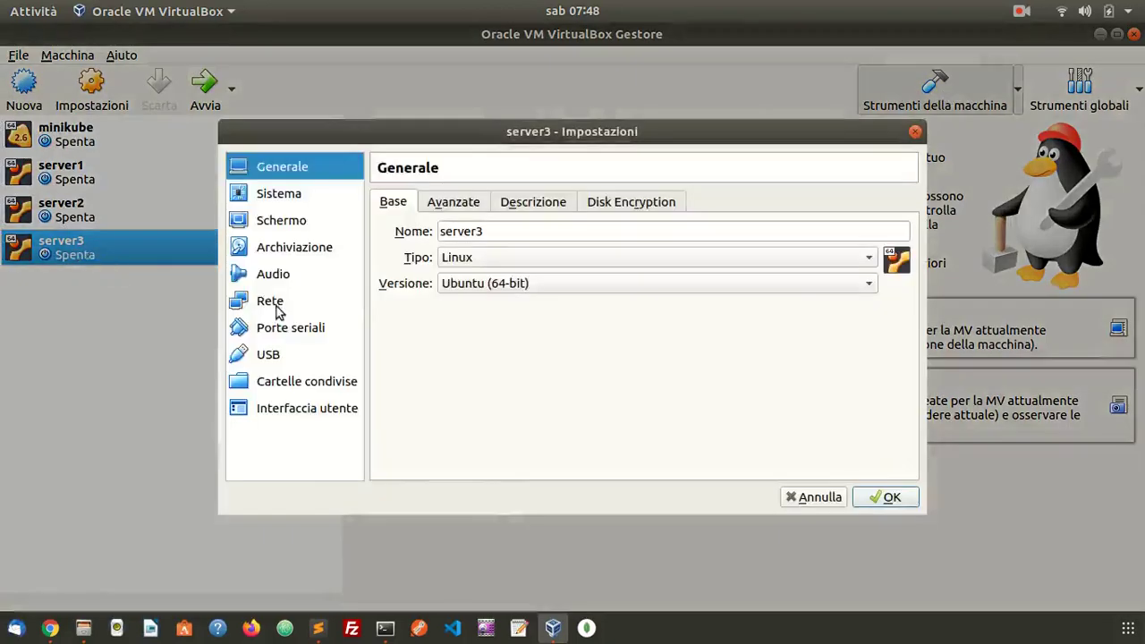
pyautogui.click(277, 308)
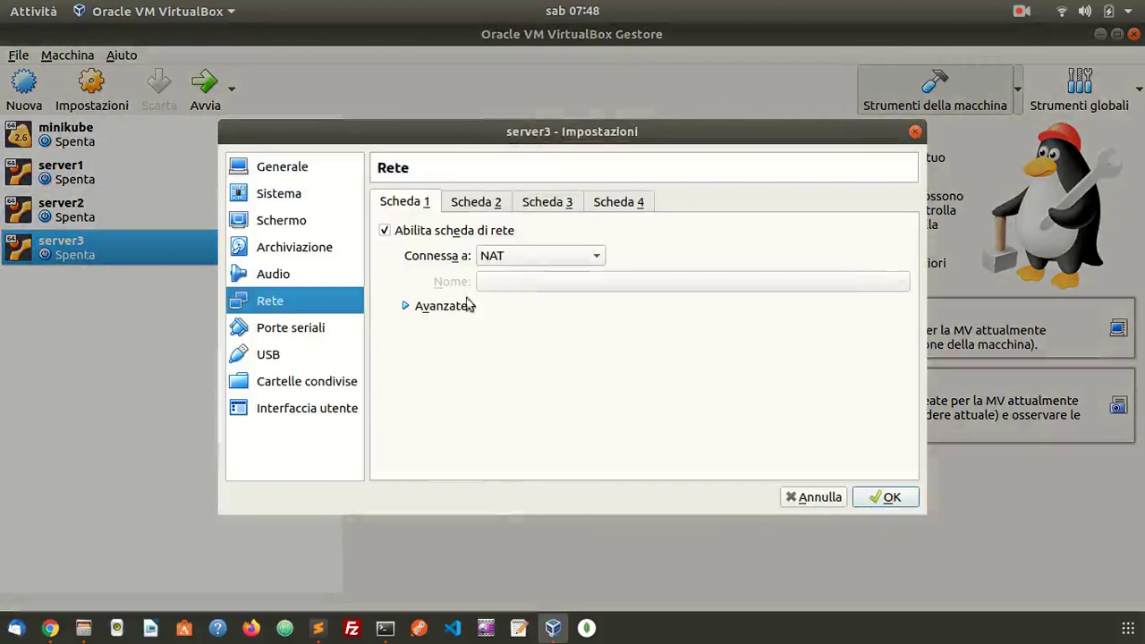
pyautogui.click(442, 309)
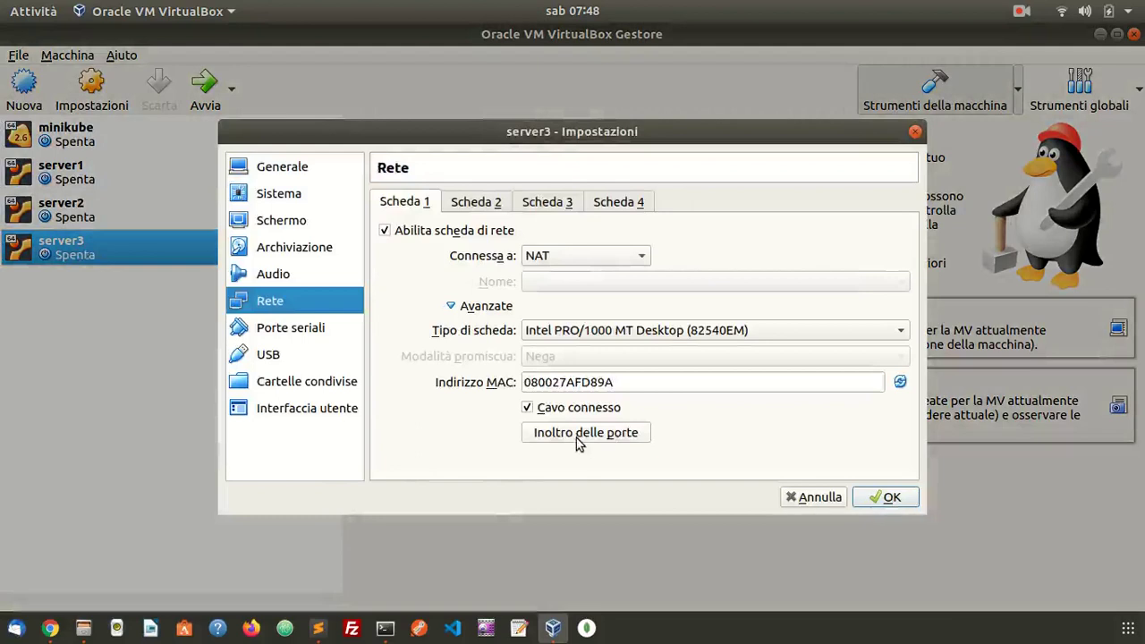
pyautogui.click(576, 433)
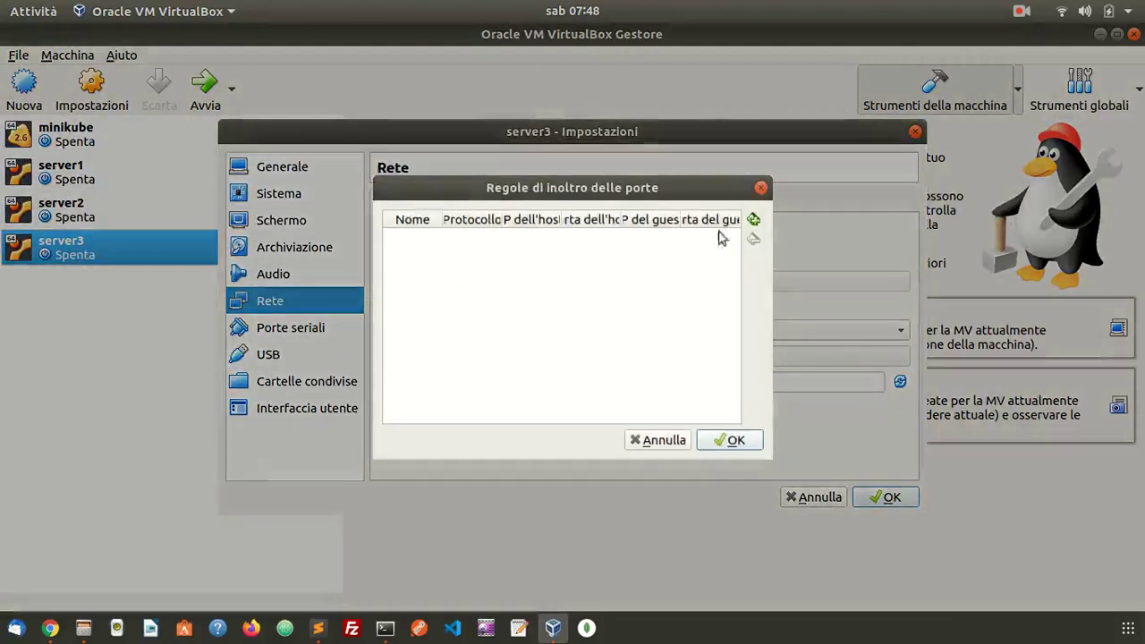
pyautogui.click(754, 220)
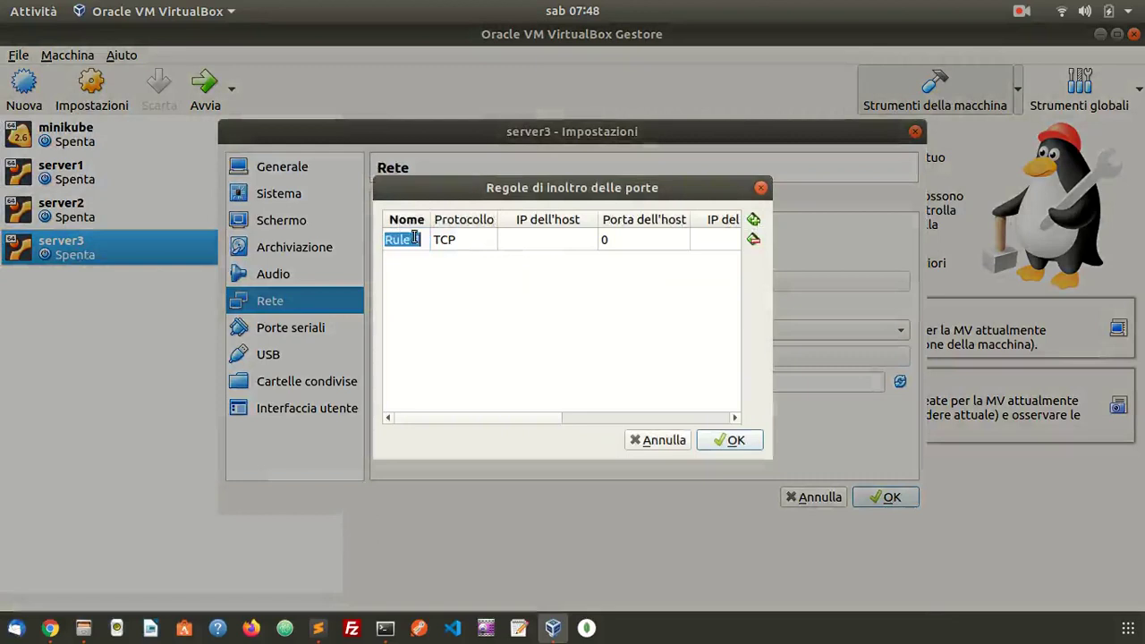
# Enlarge the port forwarding rules dialog and rename the new rule as SSH.
pyautogui.press('Return')
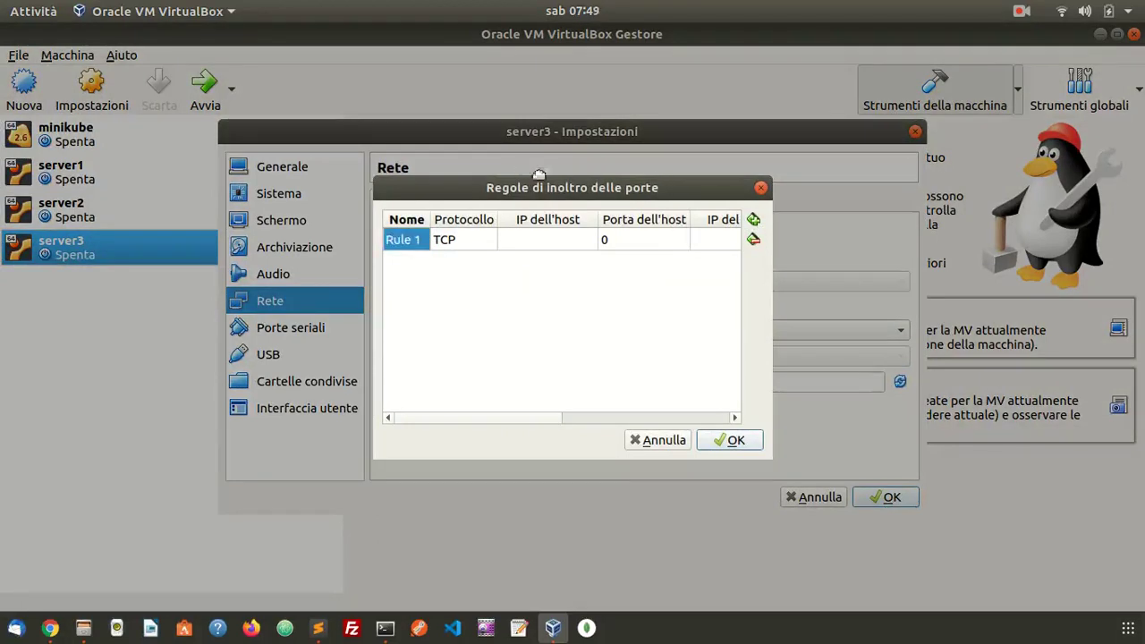
pyautogui.moveTo(770, 457); pyautogui.dragTo(1039, 573)
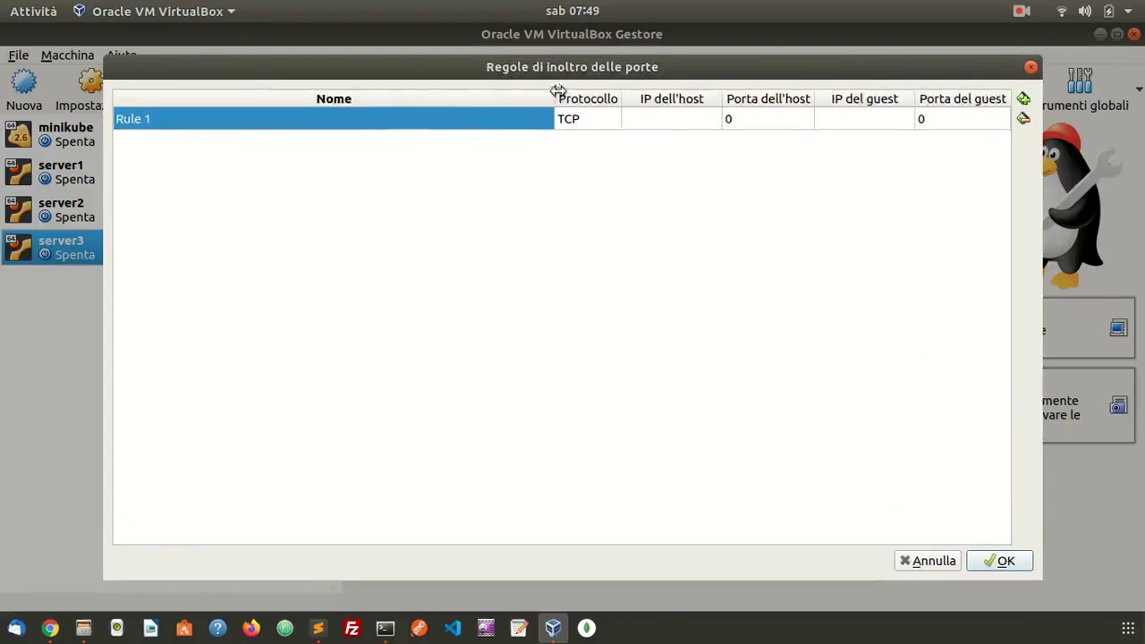
pyautogui.moveTo(554, 99); pyautogui.dragTo(238, 100)
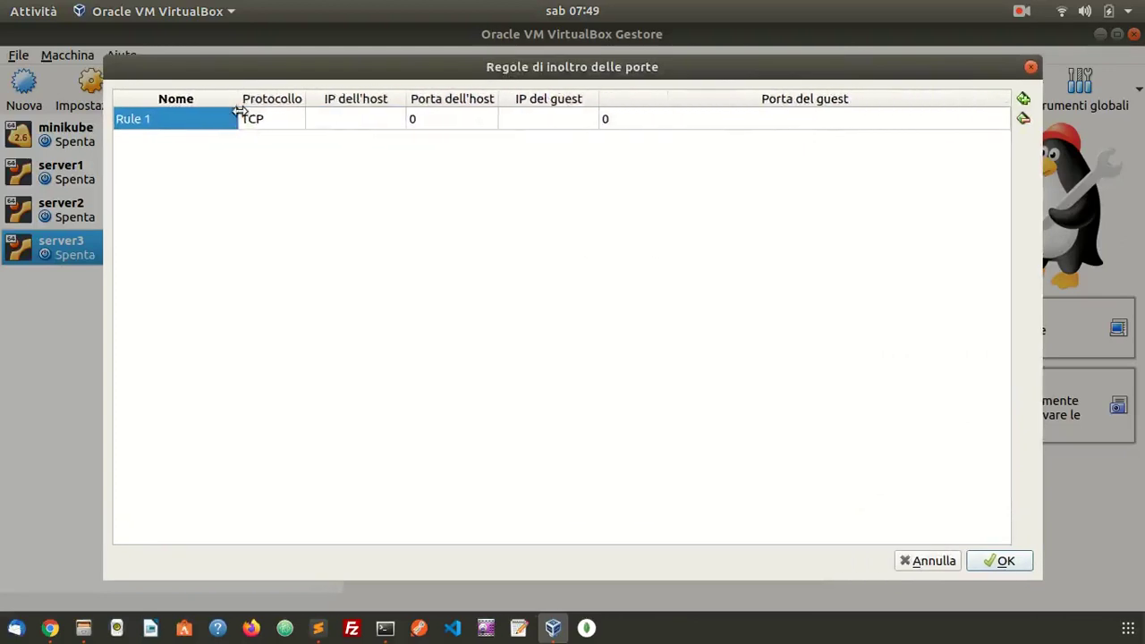
pyautogui.click(156, 123)
pyautogui.click(157, 120)
pyautogui.hotkey('shift', 'Home')
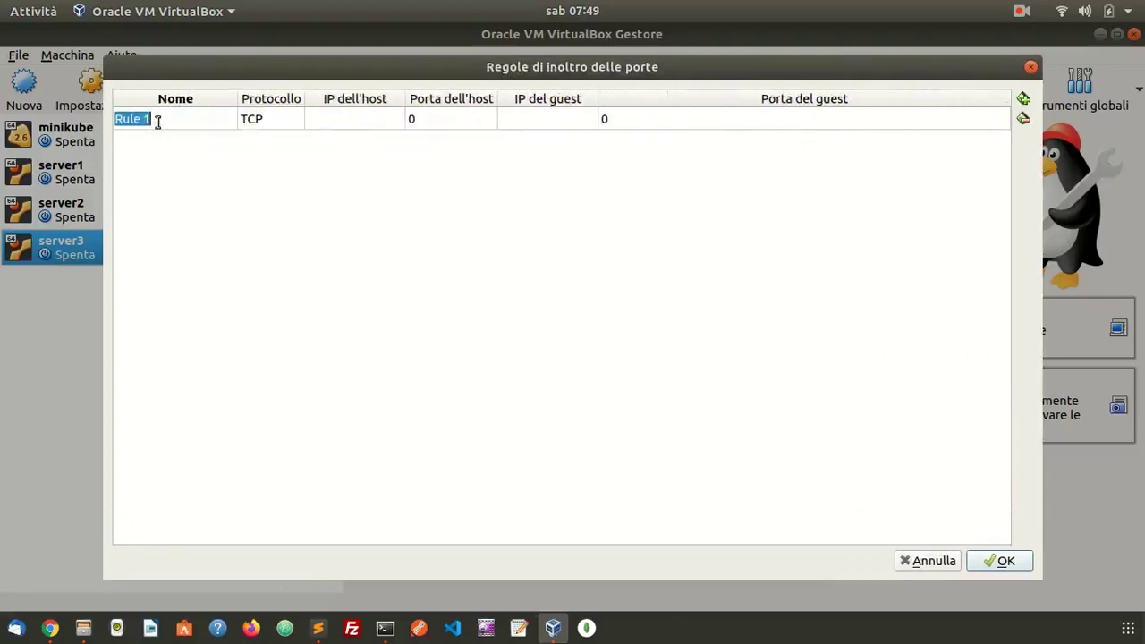
pyautogui.write('SSH')
pyautogui.press('Return')
# Set the SSH rule's host IP to 192.168.60.1, host port to 2222 and guest port to 22, and accept the rules.
pyautogui.doubleClick(329, 120)
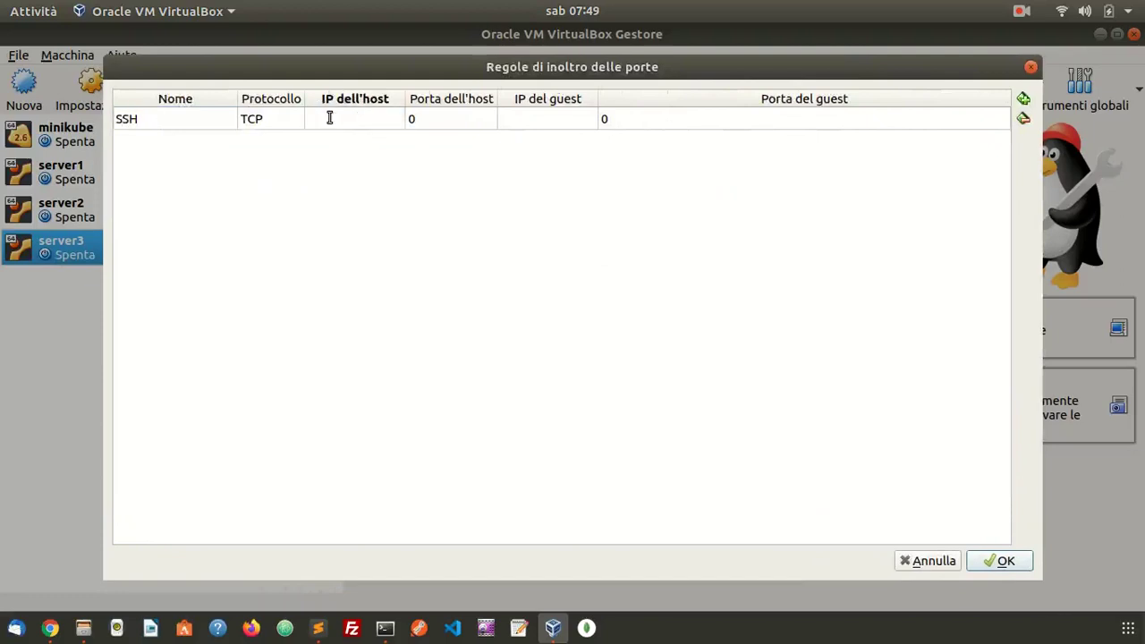
pyautogui.hotkey('ctrl', 'v')
pyautogui.press('Return')
pyautogui.doubleClick(438, 123)
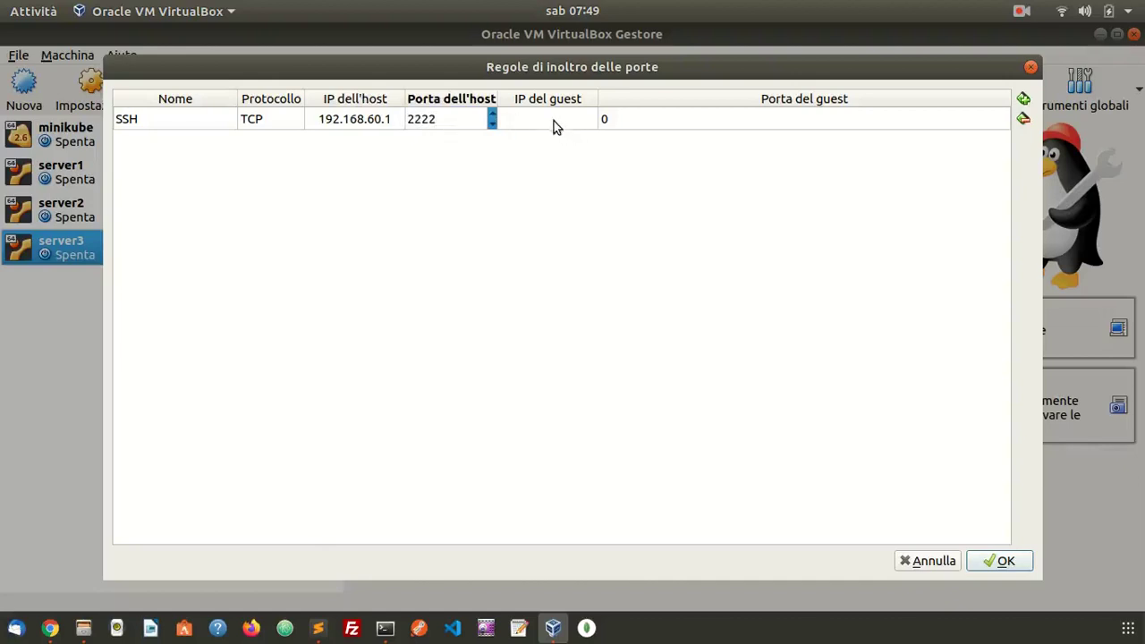
pyautogui.click(642, 120)
pyautogui.click(643, 120)
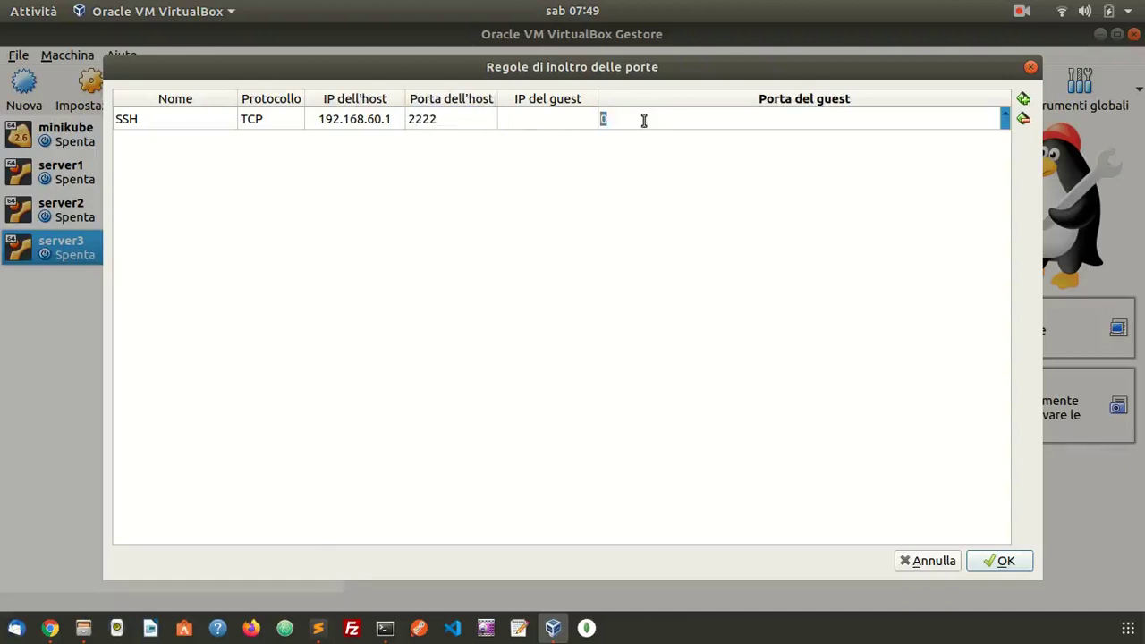
pyautogui.write('22')
pyautogui.click(1003, 564)
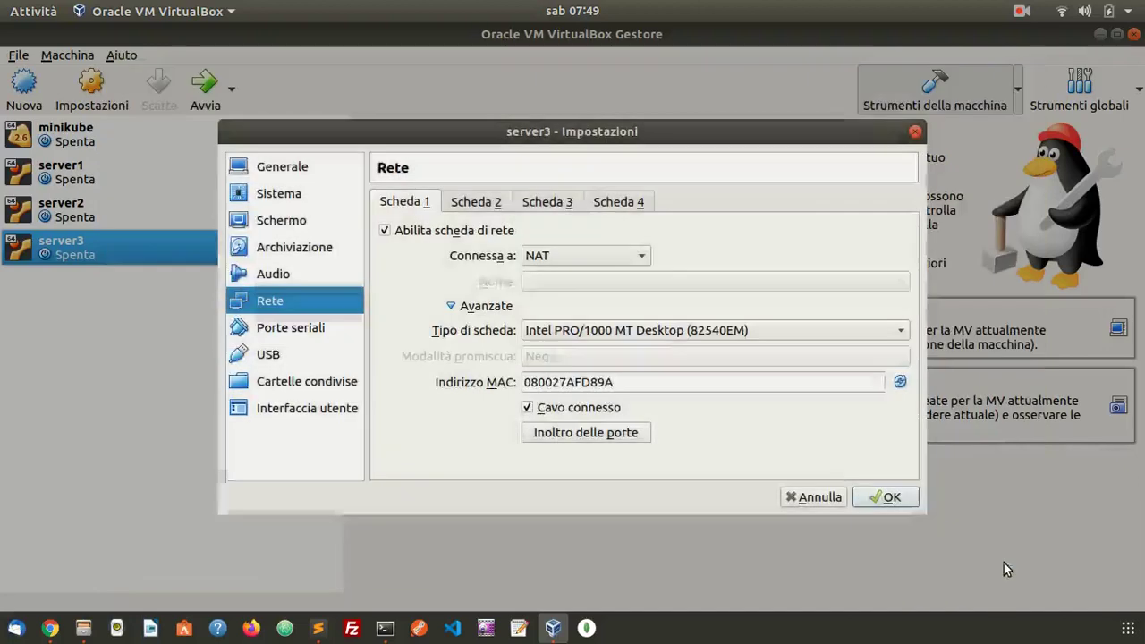
# Enable server3's network adapter 2 and attach it as a host-only adapter (Scheda solo host) to vboxnet4.
pyautogui.click(491, 202)
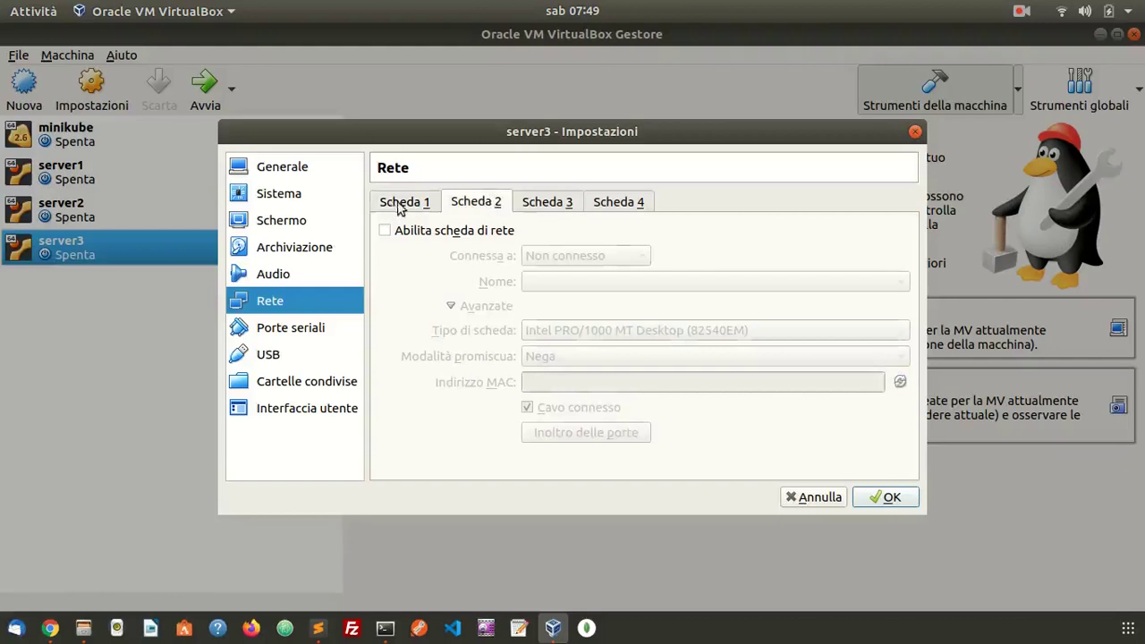
pyautogui.click(386, 231)
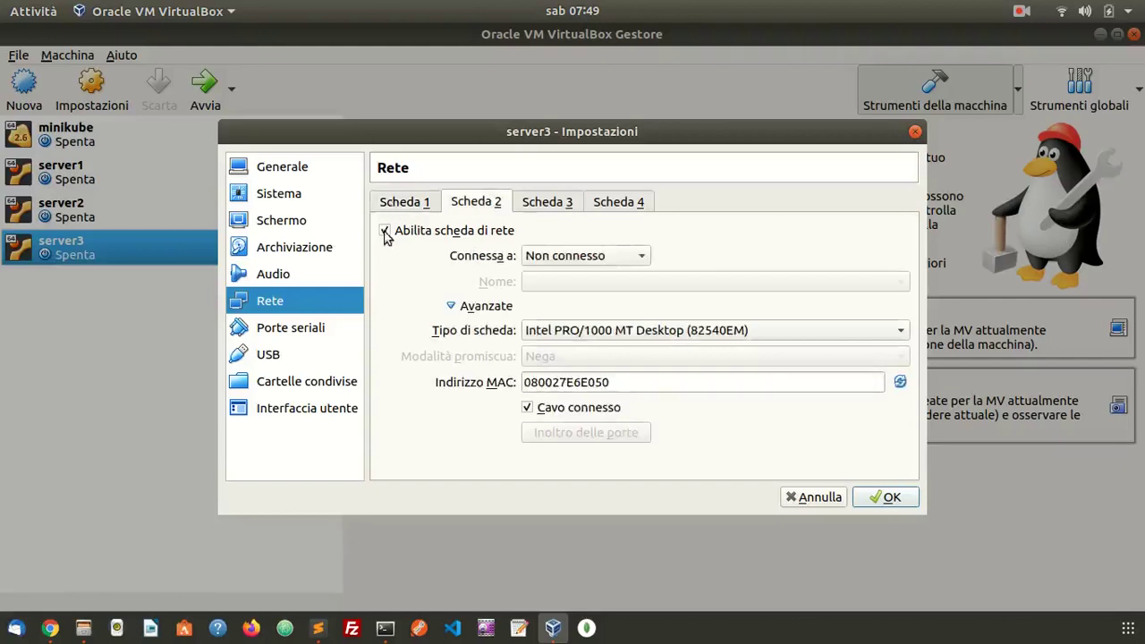
pyautogui.click(563, 260)
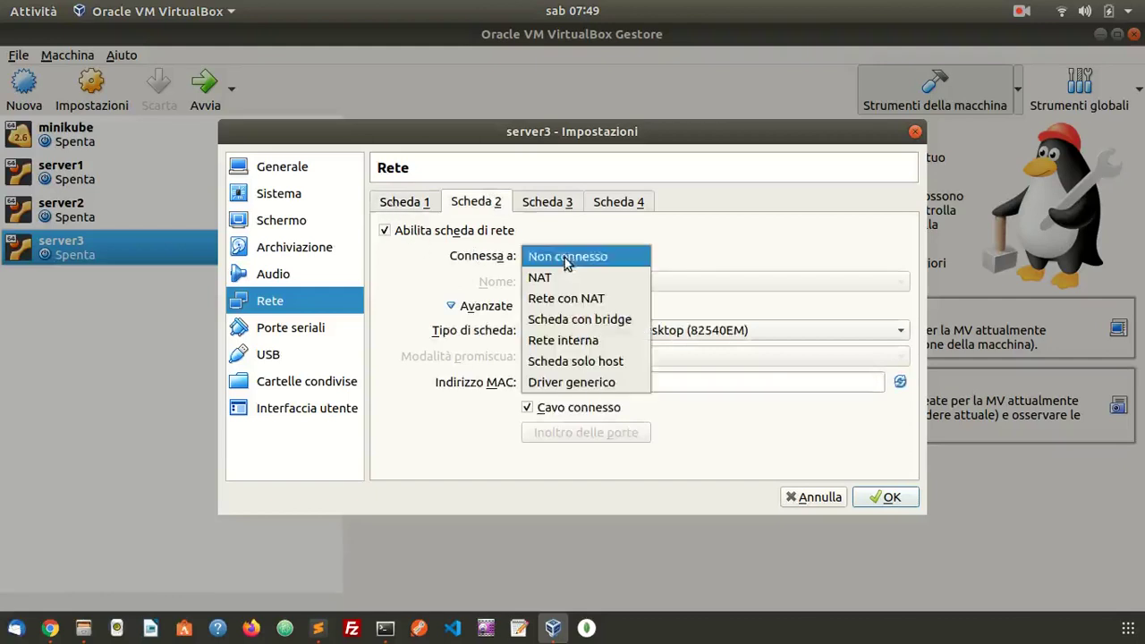
pyautogui.click(582, 361)
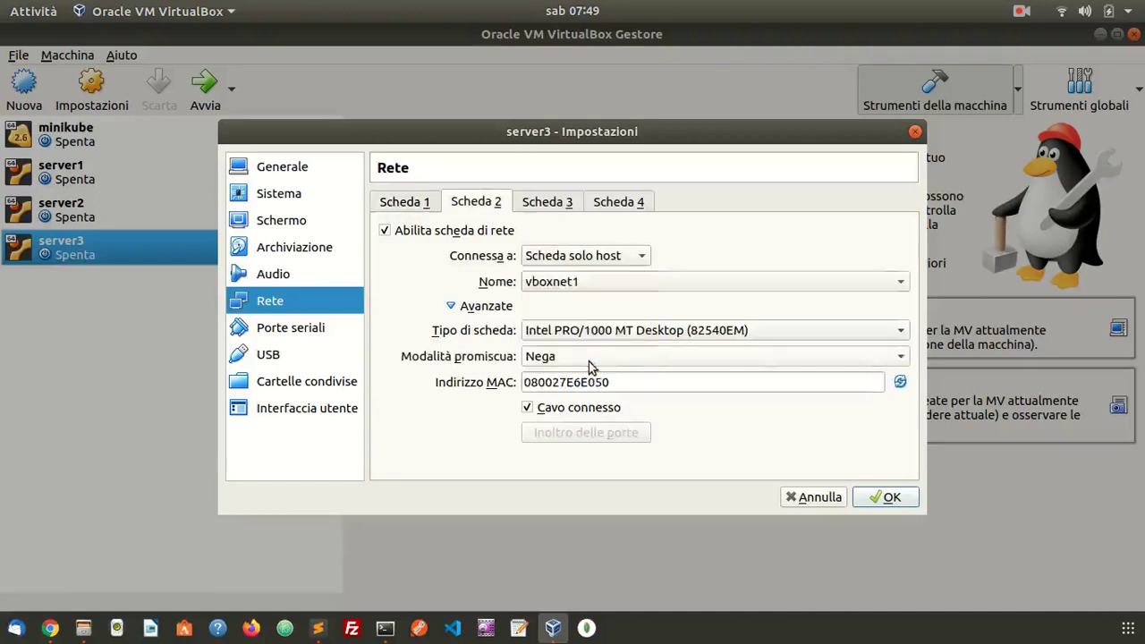
pyautogui.click(586, 283)
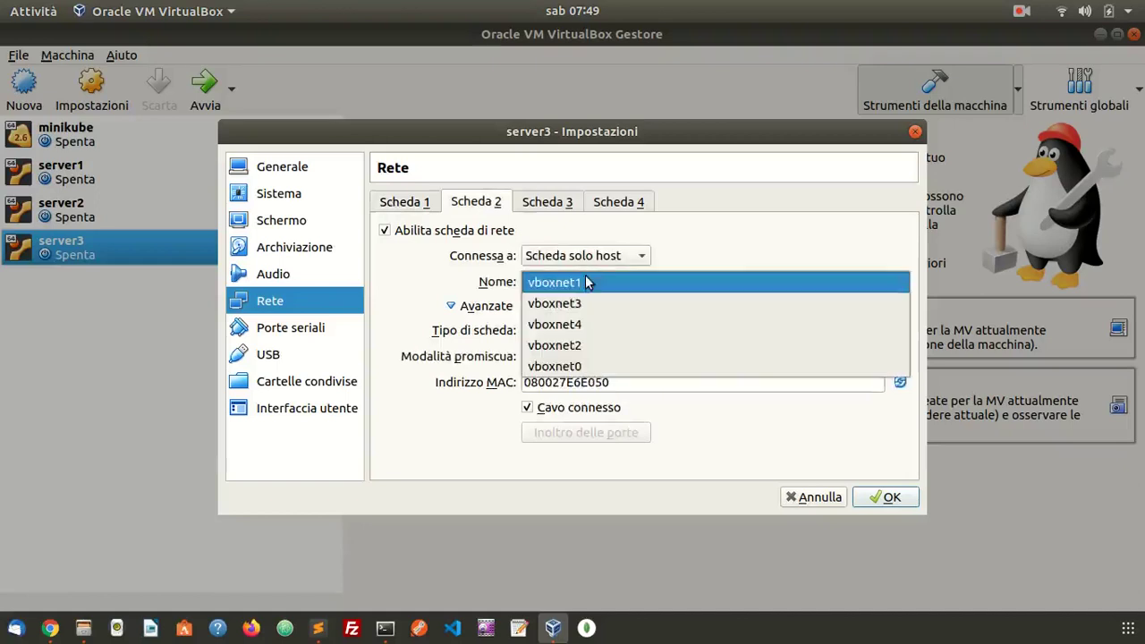
pyautogui.click(591, 323)
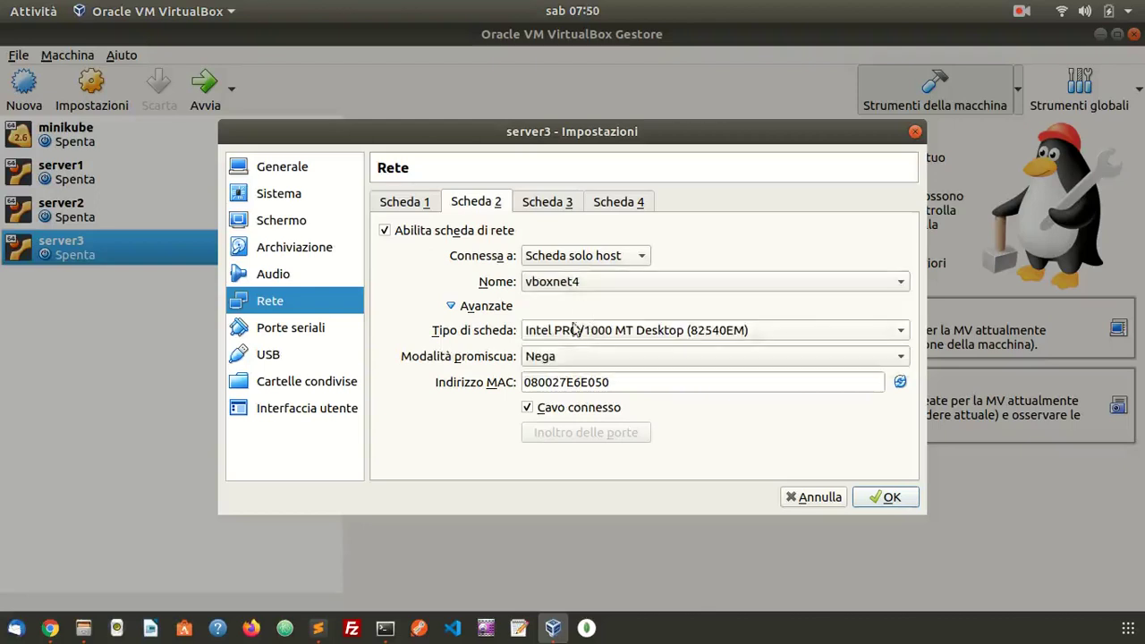
# Set adapter 2's promiscuous mode to Permetti tutto and save server3's settings.
pyautogui.click(573, 356)
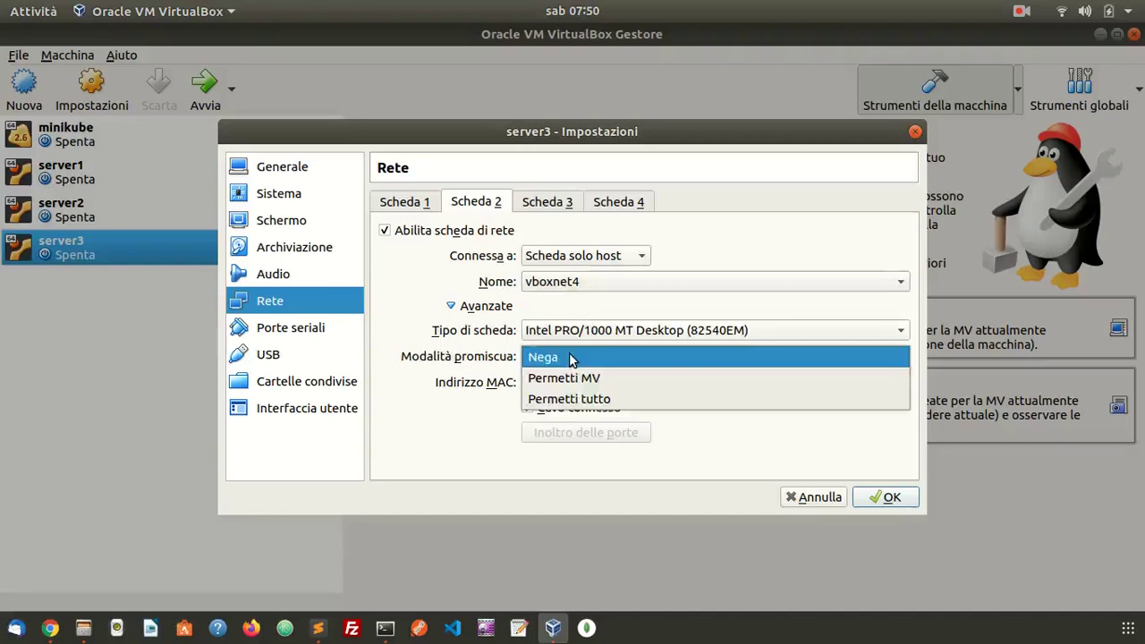
pyautogui.click(590, 399)
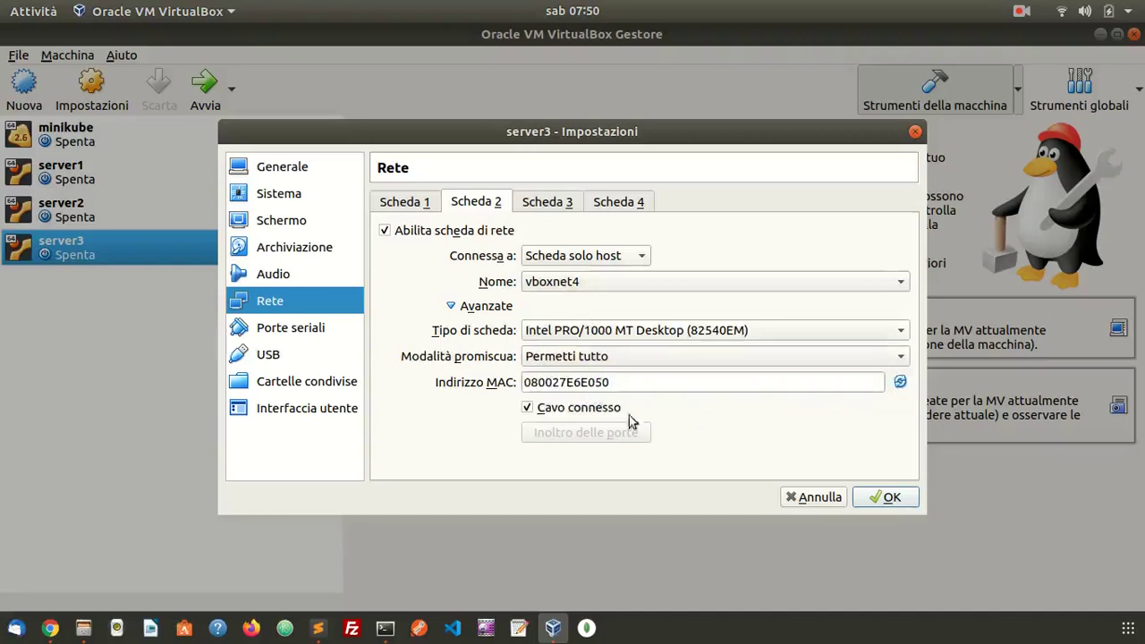
pyautogui.click(889, 499)
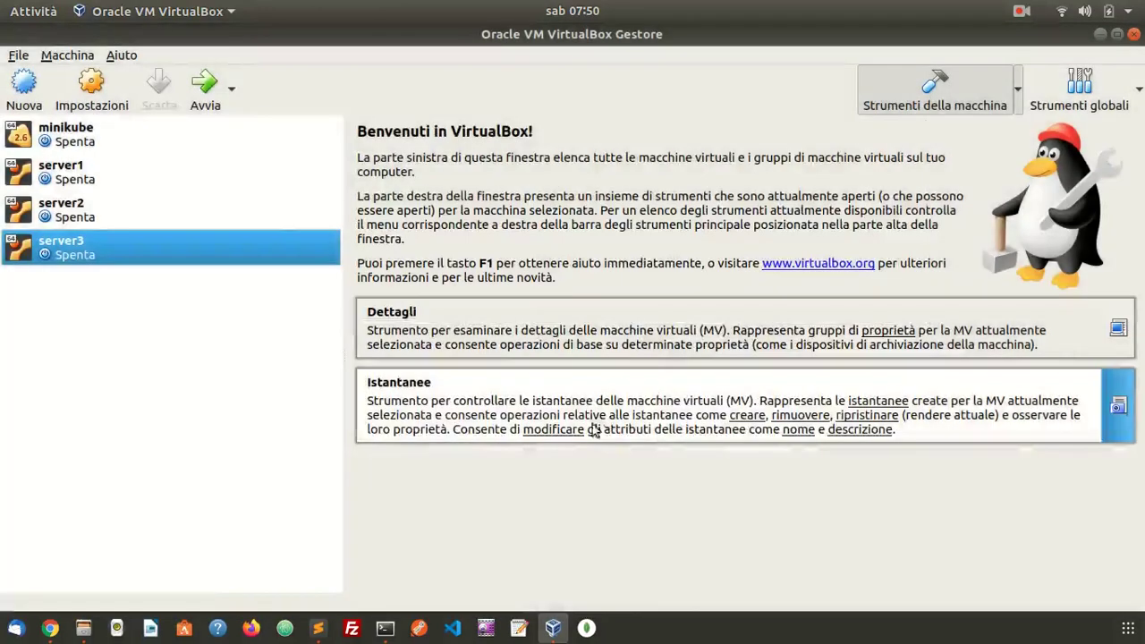
# Start server3 from the ubuntu-18.04.3-live-server-amd64.iso boot disk and dismiss the notifications in its window.
pyautogui.click(202, 87)
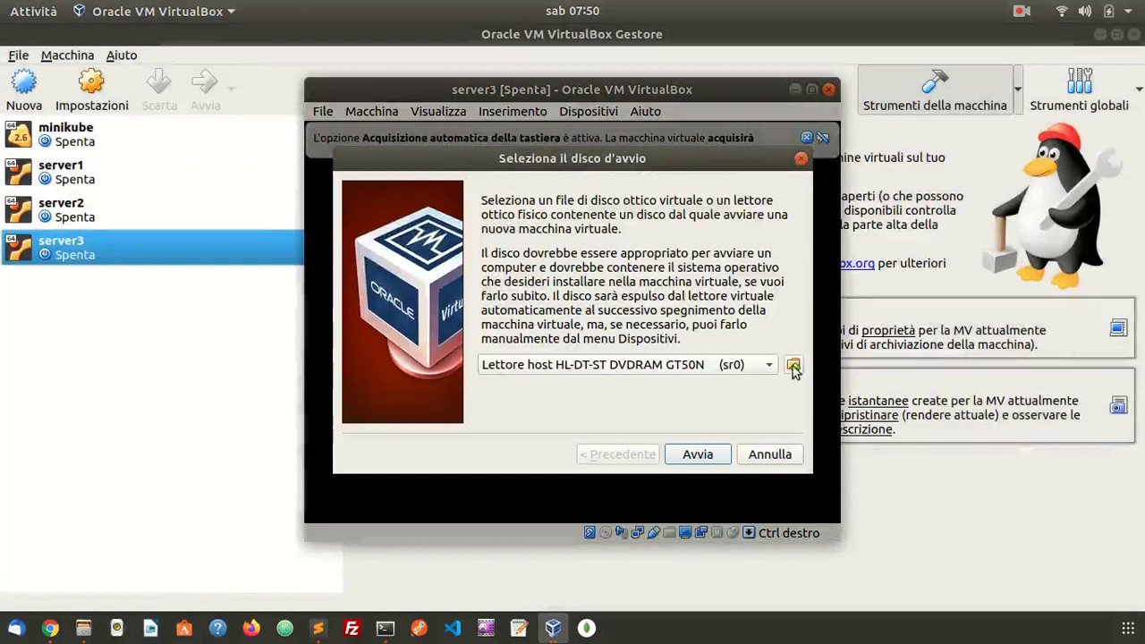
pyautogui.click(791, 366)
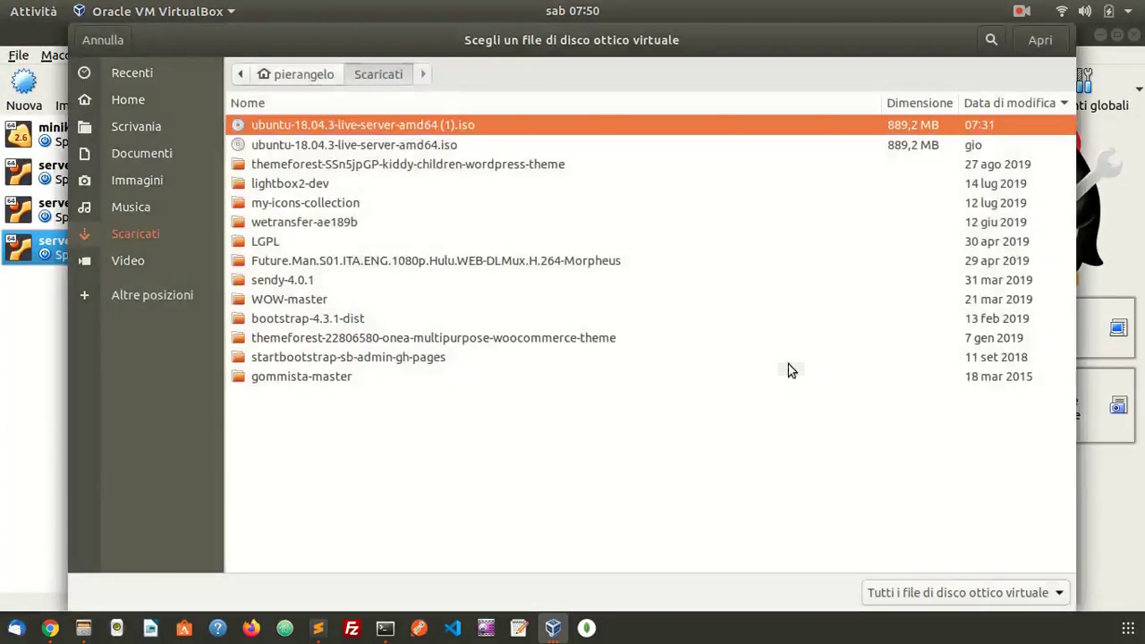
pyautogui.click(340, 146)
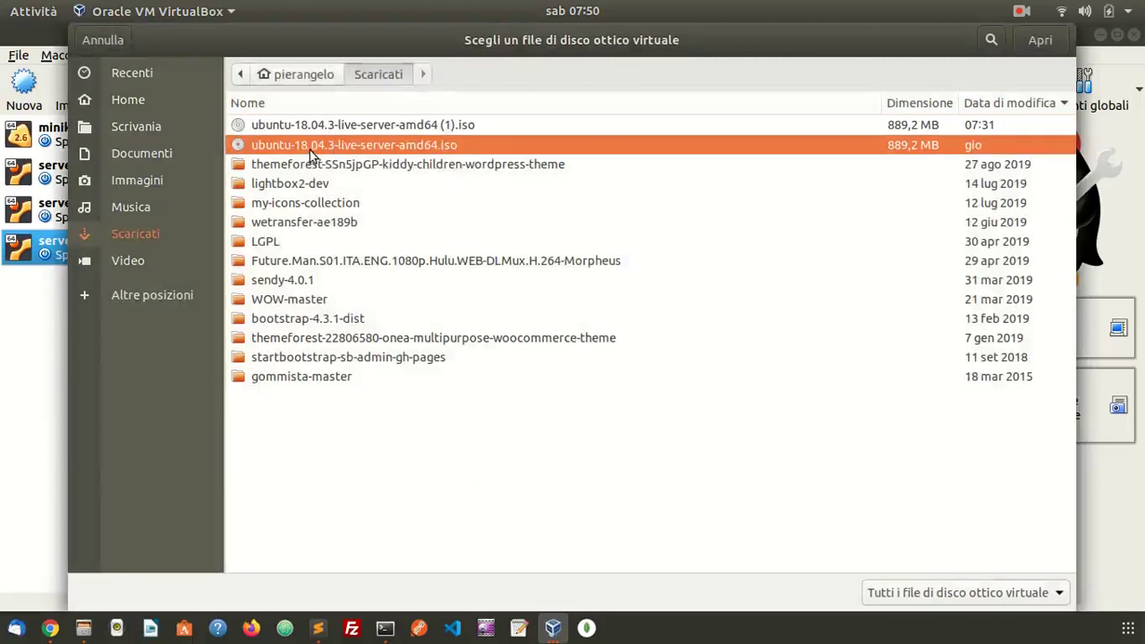
pyautogui.doubleClick(307, 152)
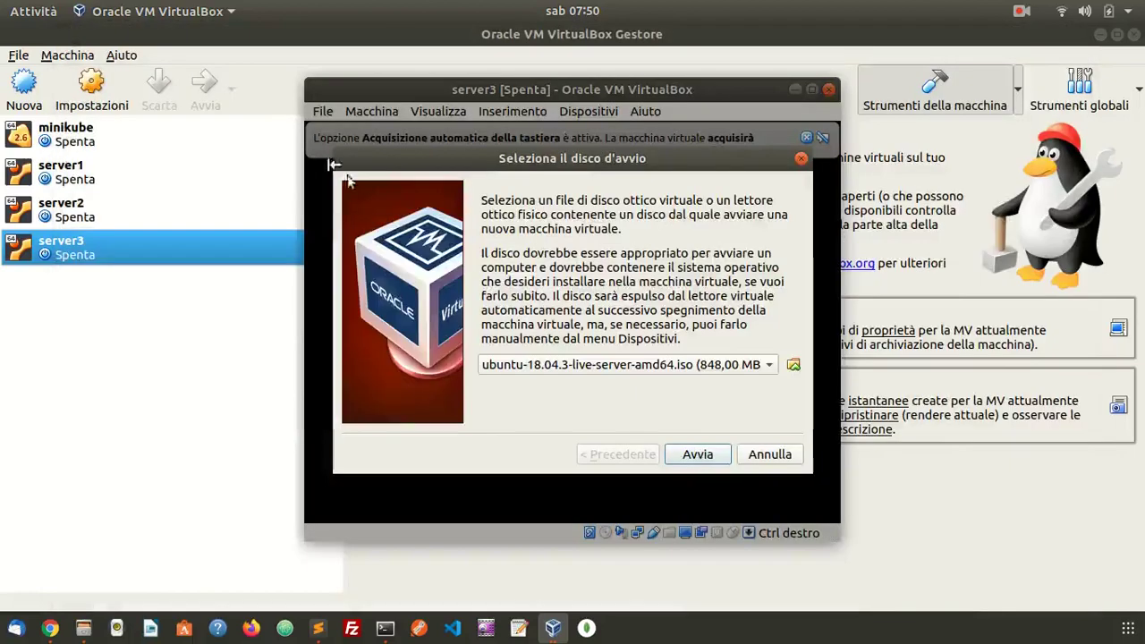
pyautogui.click(699, 454)
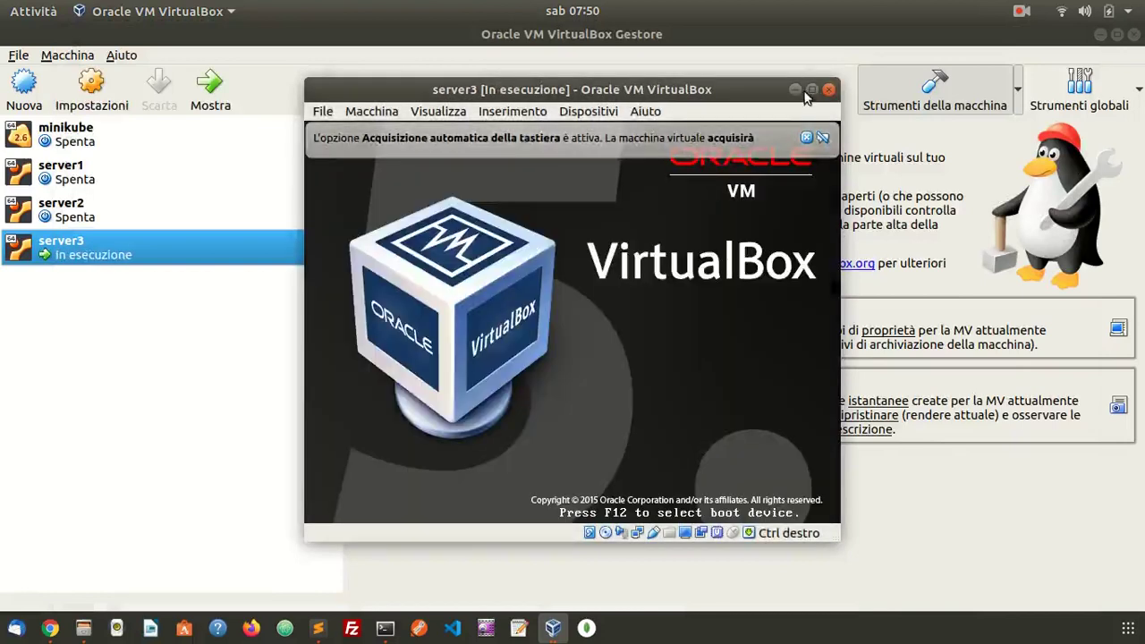
pyautogui.click(807, 139)
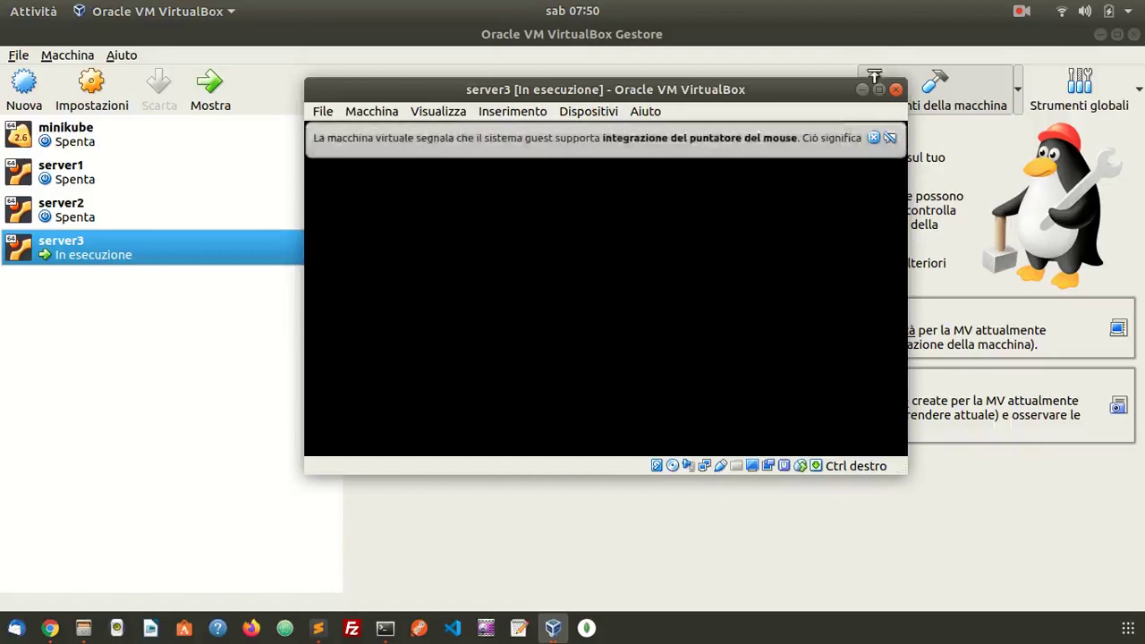
pyautogui.click(874, 138)
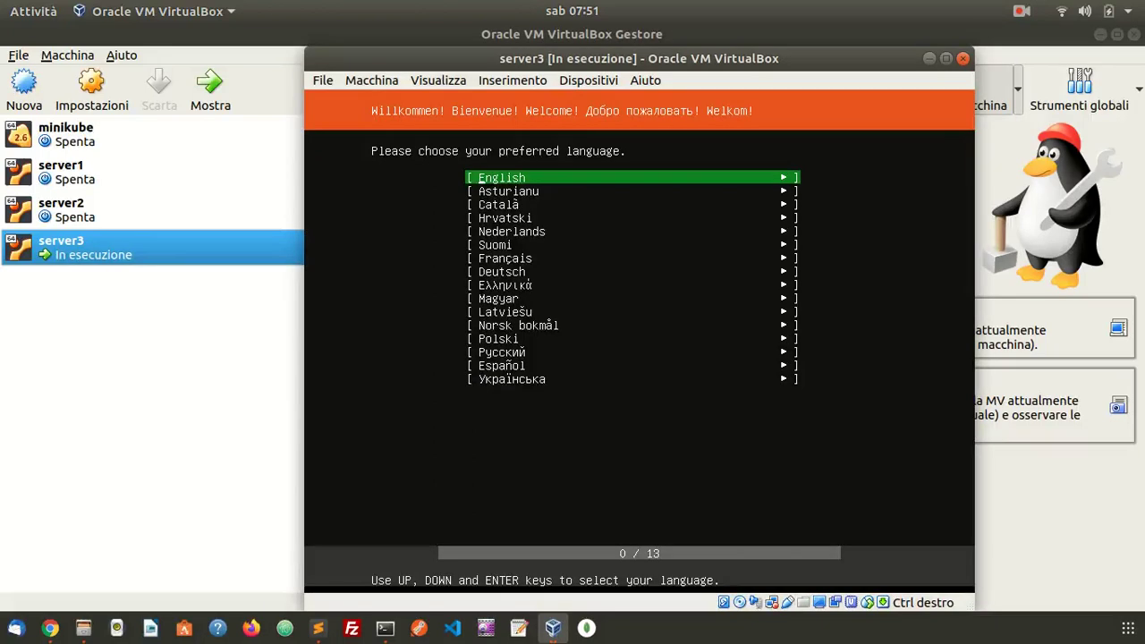
# Browse the installer's language list and choose English as the preferred language.
pyautogui.press('Down')
pyautogui.press('Down')
pyautogui.press('Down')
pyautogui.press('Down')
pyautogui.press('Down')
pyautogui.press('Down')
pyautogui.press('Down')
pyautogui.press('Down')
pyautogui.press('Down')
pyautogui.press('Down')
pyautogui.press('Down')
pyautogui.press('Down')
pyautogui.press('Down')
pyautogui.press('Down')
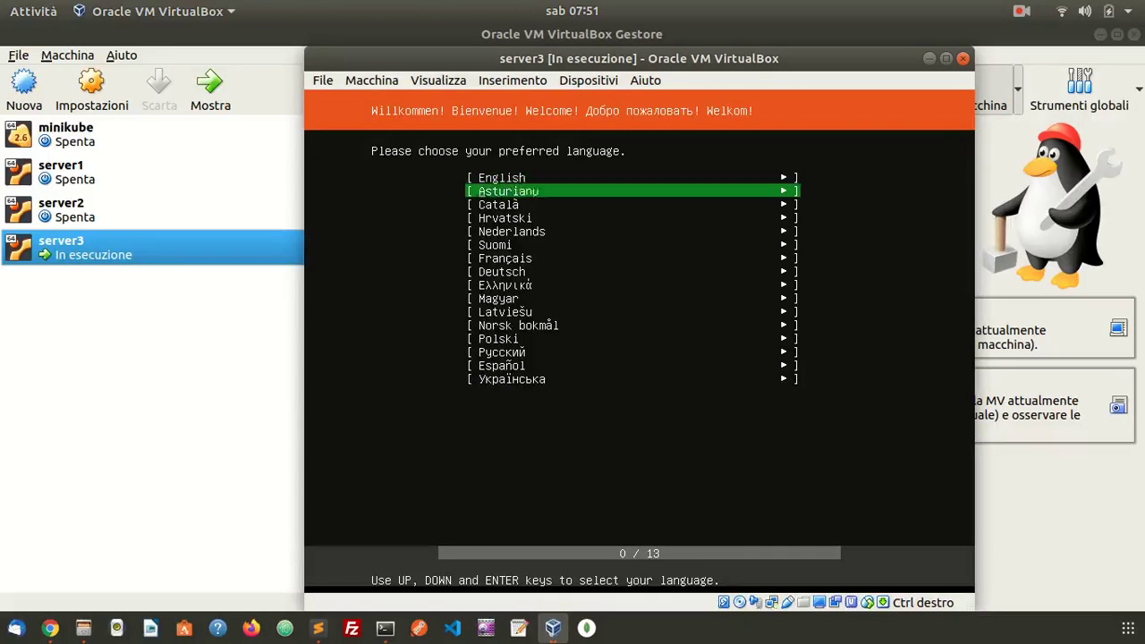
pyautogui.press('Down')
pyautogui.press('Up')
pyautogui.press('Up')
pyautogui.press('Up')
pyautogui.press('Up')
pyautogui.press('Up')
pyautogui.press('Up')
pyautogui.press('Up')
pyautogui.press('Up')
pyautogui.press('Up')
pyautogui.press('Up')
pyautogui.press('Up')
pyautogui.press('Up')
pyautogui.press('Up')
pyautogui.press('Up')
pyautogui.press('Up')
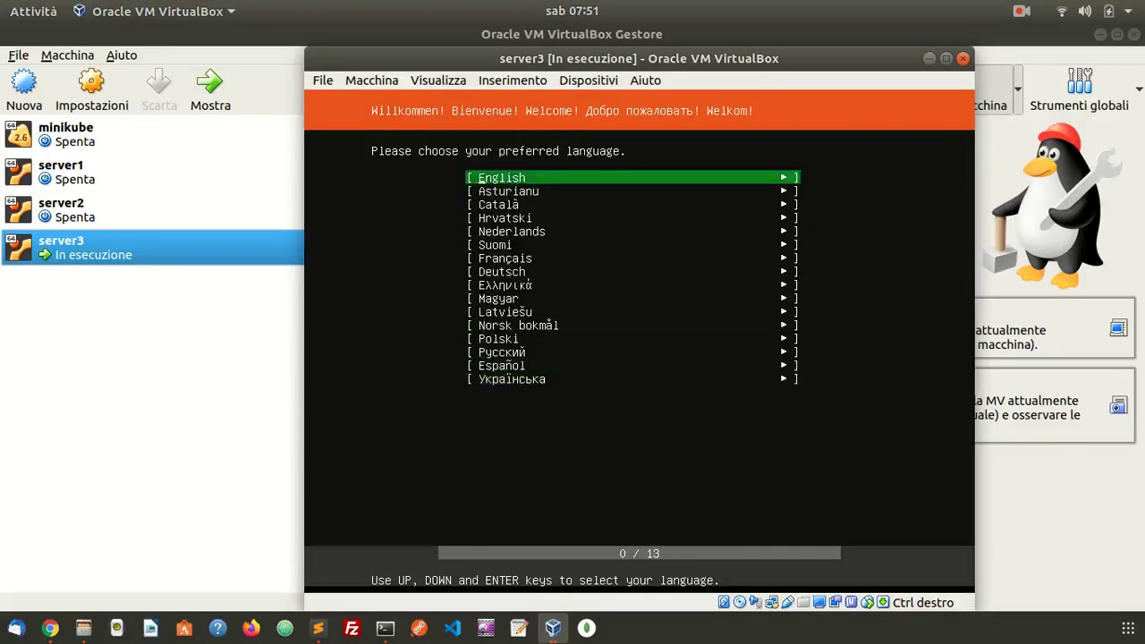
pyautogui.press('Return')
# Set the installer's keyboard layout to Italian, leave the variant as Italian, and continue to the network connections.
pyautogui.press('Down')
pyautogui.press('Up')
pyautogui.press('Up')
pyautogui.press('Up')
pyautogui.press('Up')
pyautogui.press('Return')
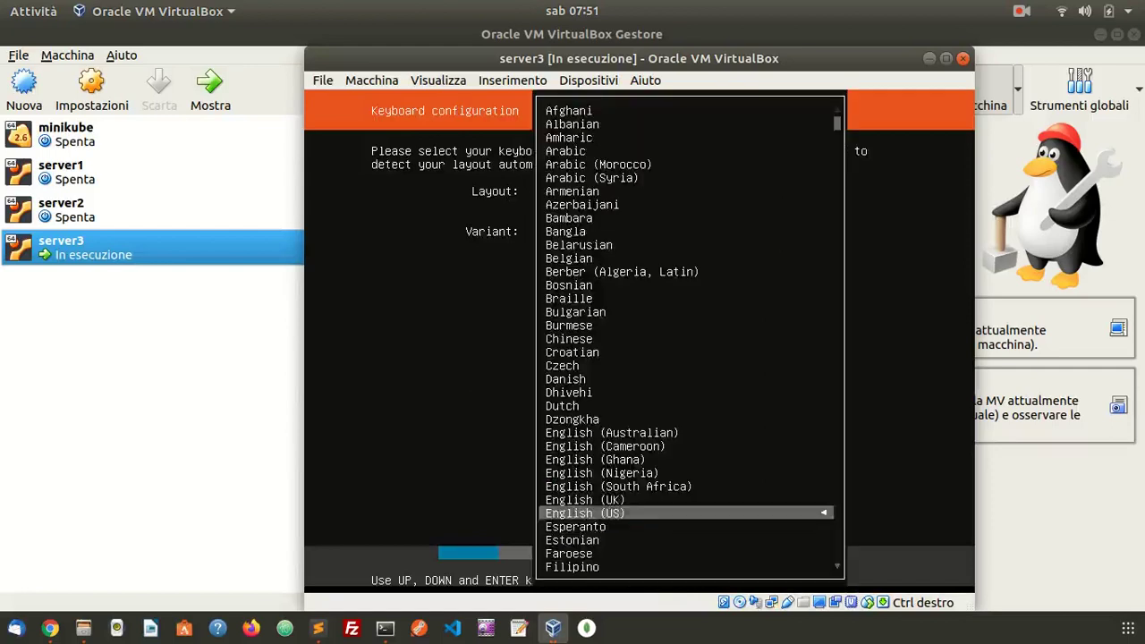
pyautogui.press('Down')
pyautogui.press('Up')
pyautogui.press('Up')
pyautogui.press('Up')
pyautogui.press('Up')
pyautogui.press('Up')
pyautogui.press('Up')
pyautogui.press('Up')
pyautogui.press('Up')
pyautogui.press('Up')
pyautogui.press('Up')
pyautogui.press('Up')
pyautogui.press('Up')
pyautogui.press('Up')
pyautogui.press('Up')
pyautogui.press('Up')
pyautogui.press('Up')
pyautogui.press('Up')
pyautogui.press('Up')
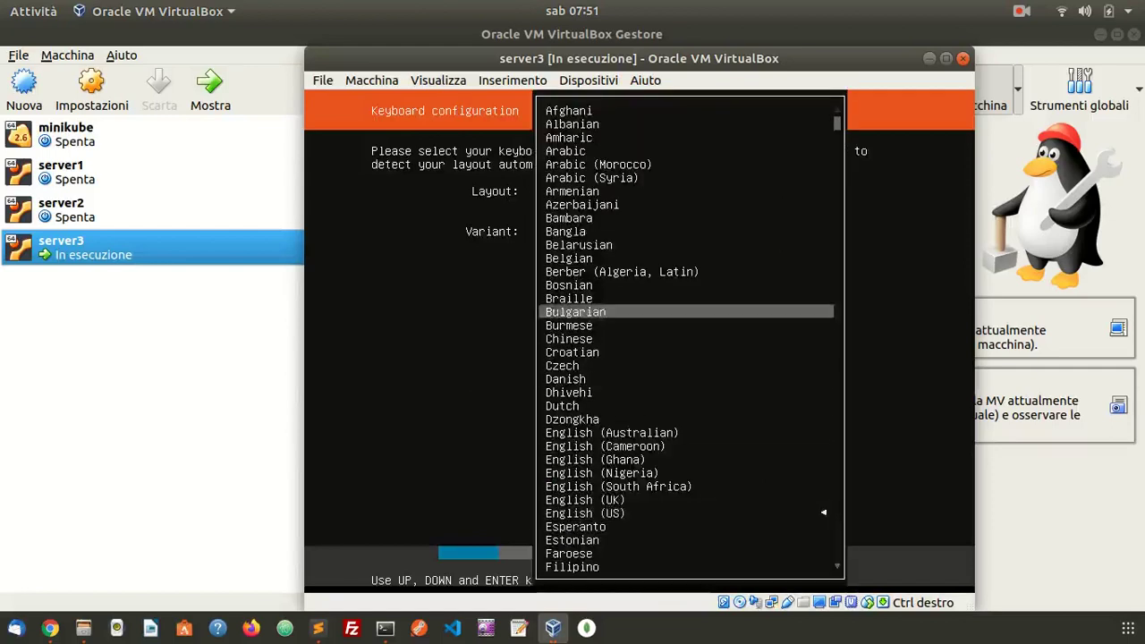
pyautogui.press('Down')
pyautogui.press('Down')
pyautogui.press('Down')
pyautogui.press('Down')
pyautogui.press('Down')
pyautogui.press('Down')
pyautogui.press('Down')
pyautogui.press('Down')
pyautogui.press('Down')
pyautogui.press('Down')
pyautogui.press('Down')
pyautogui.press('Down')
pyautogui.press('Down')
pyautogui.press('Down')
pyautogui.press('Down')
pyautogui.press('Down')
pyautogui.press('Down')
pyautogui.press('Down')
pyautogui.press('Down')
pyautogui.press('Down')
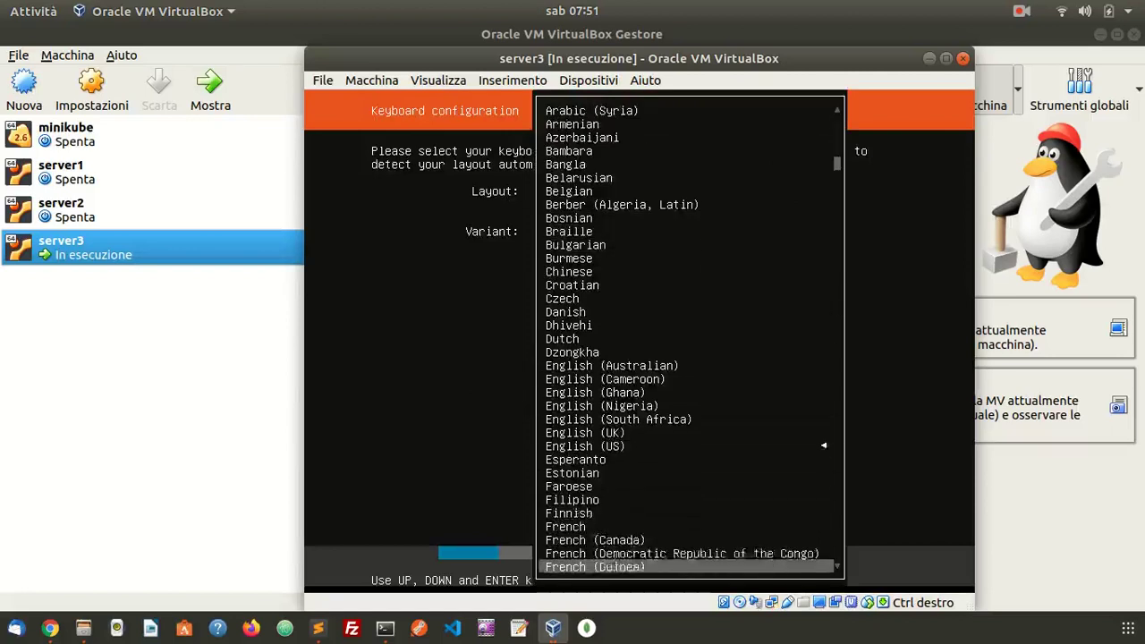
pyautogui.press('Down')
pyautogui.press('Down')
pyautogui.press('Down')
pyautogui.press('Down')
pyautogui.press('Down')
pyautogui.press('Down')
pyautogui.press('Down')
pyautogui.press('Down')
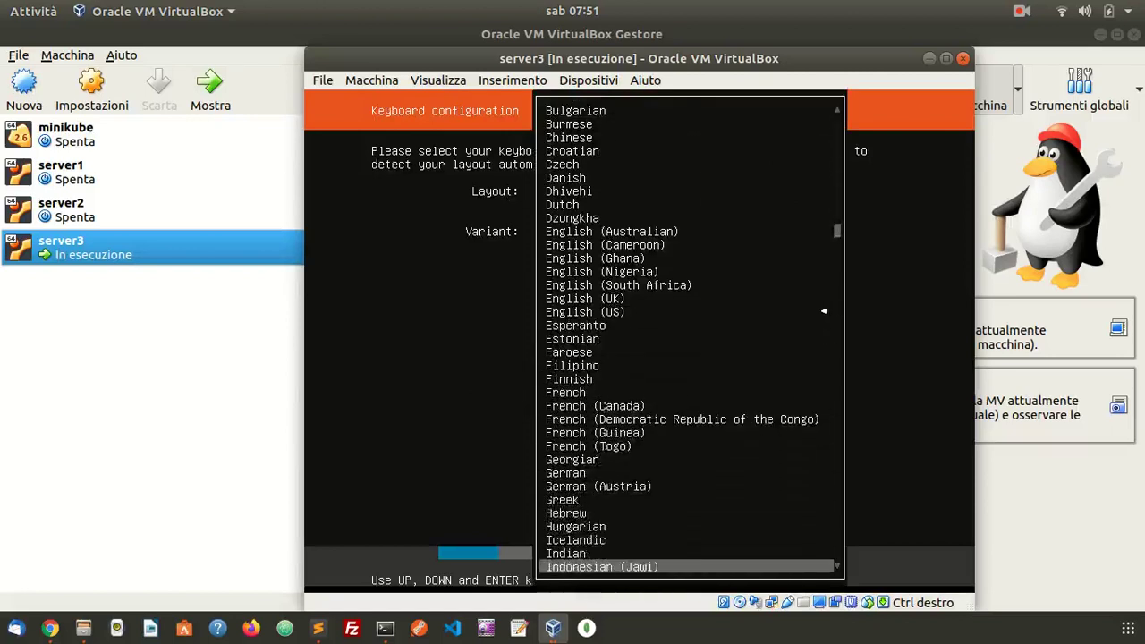
pyautogui.press('Down')
pyautogui.press('Down')
pyautogui.press('Down')
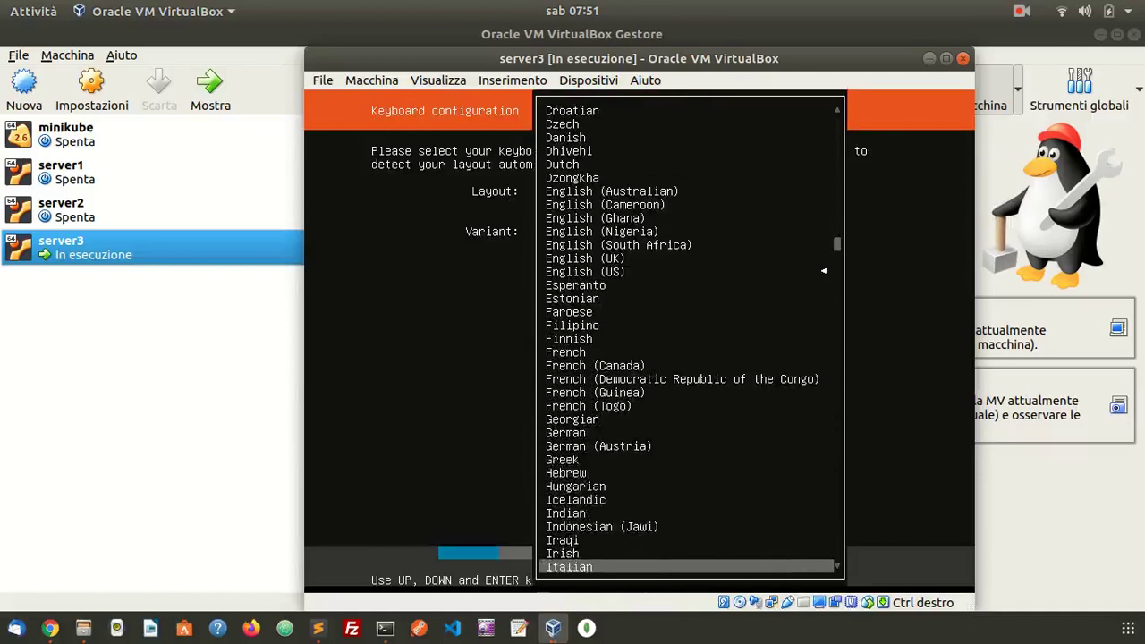
pyautogui.press('Return')
pyautogui.press('Down')
pyautogui.press('Down')
pyautogui.press('Down')
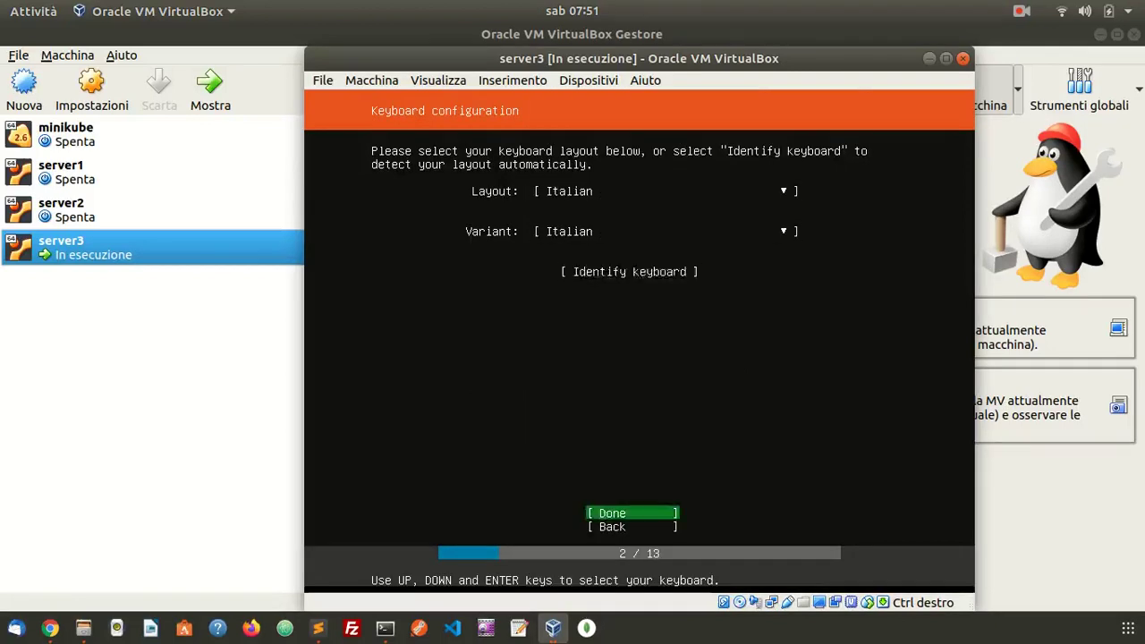
pyautogui.press('Return')
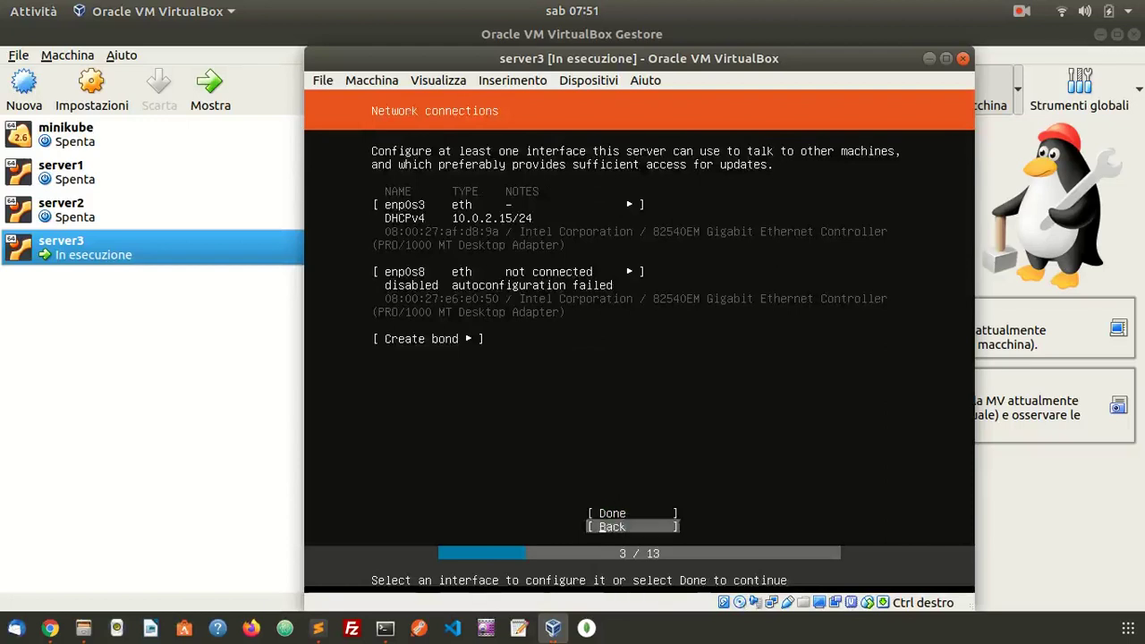
# Examine the enp0s3 and enp0s8 interface entries on the installer's network connections page.
pyautogui.press('Up')
pyautogui.press('Up')
pyautogui.press('Up')
pyautogui.press('Down')
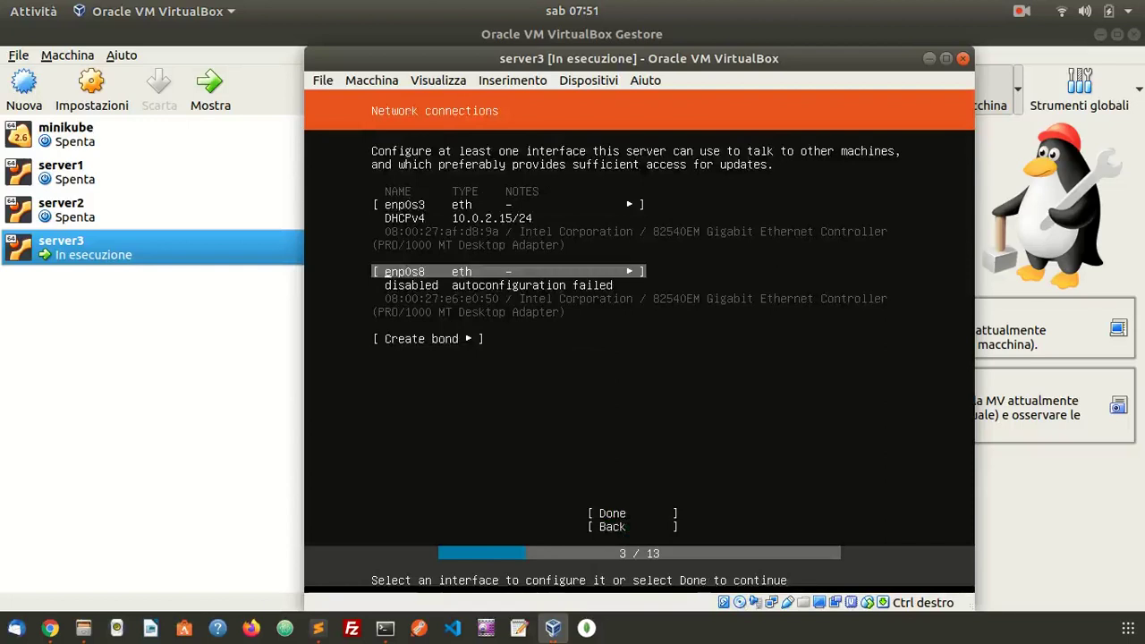
pyautogui.press('Down')
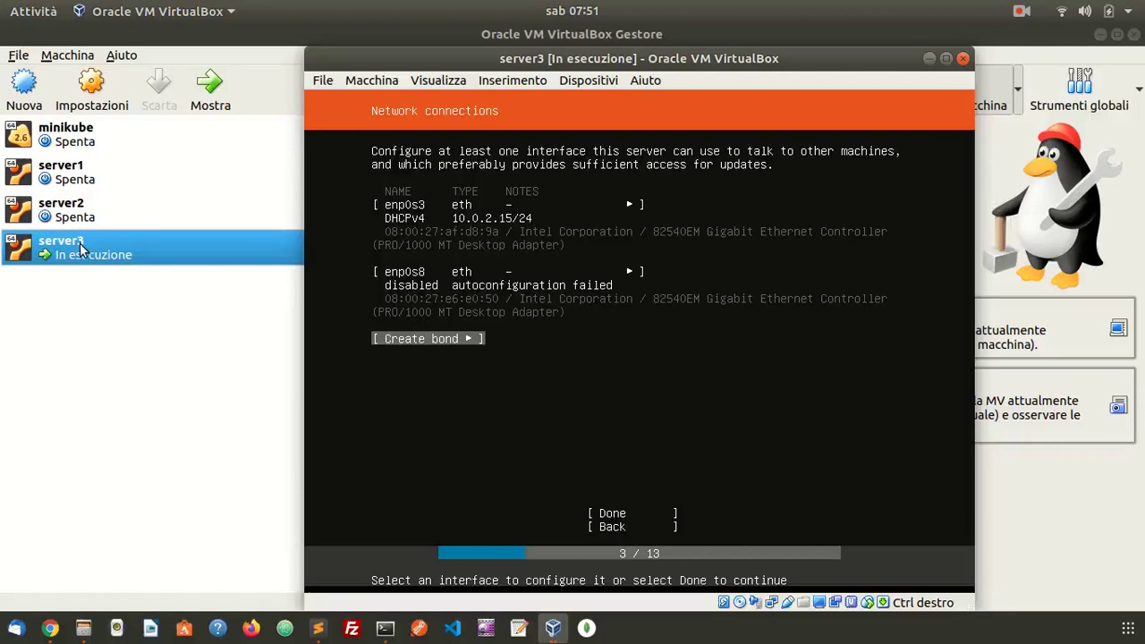
pyautogui.press('Down')
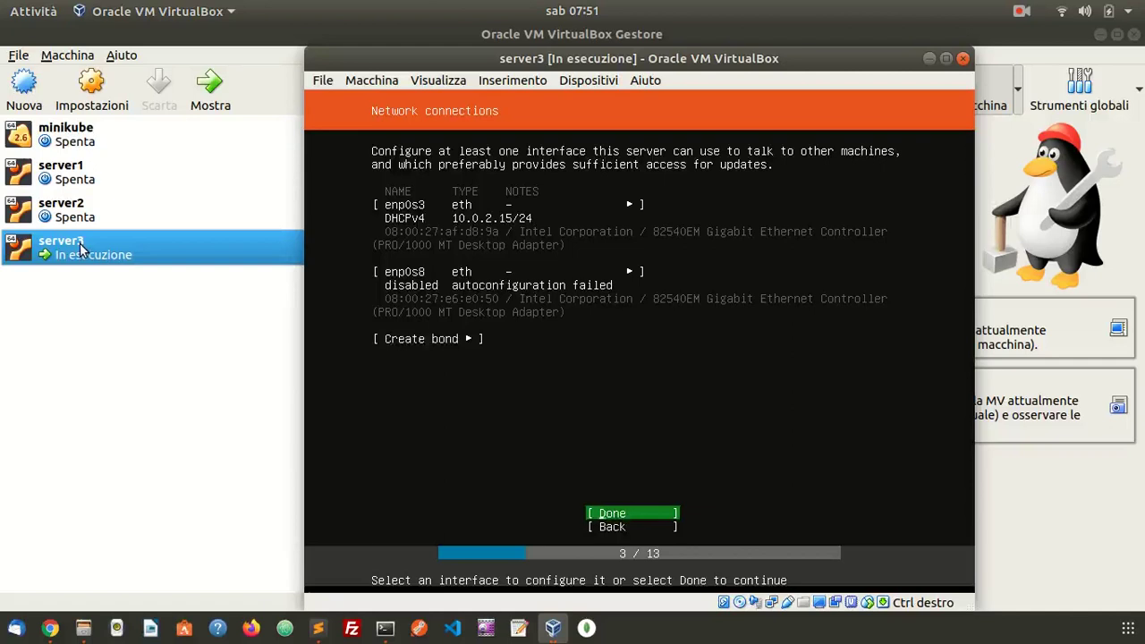
pyautogui.press('Return')
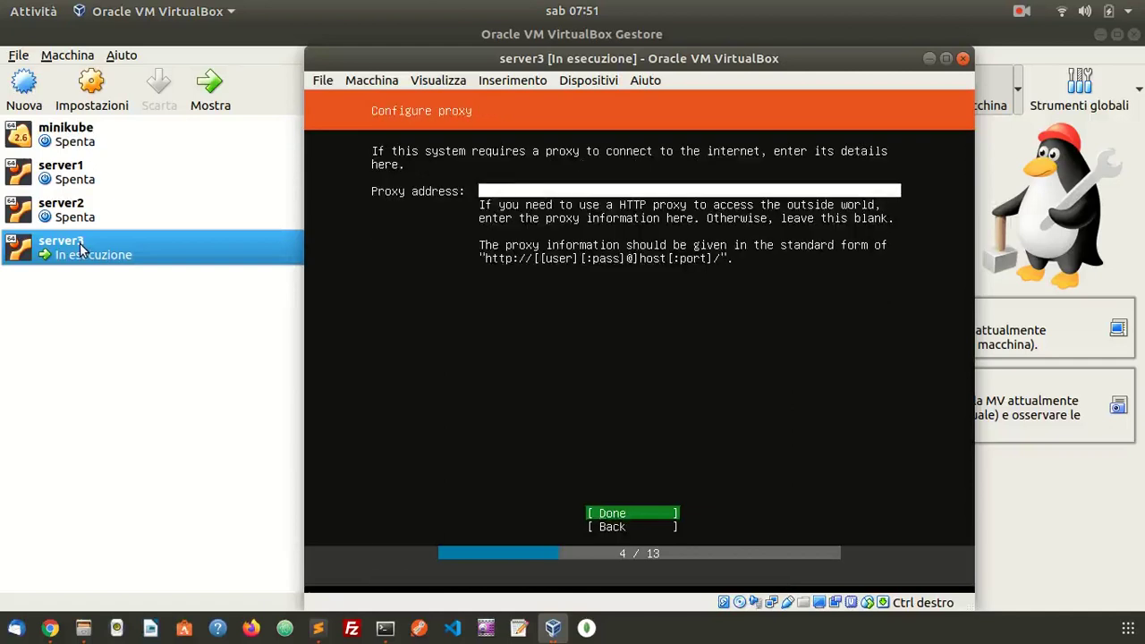
pyautogui.press('Return')
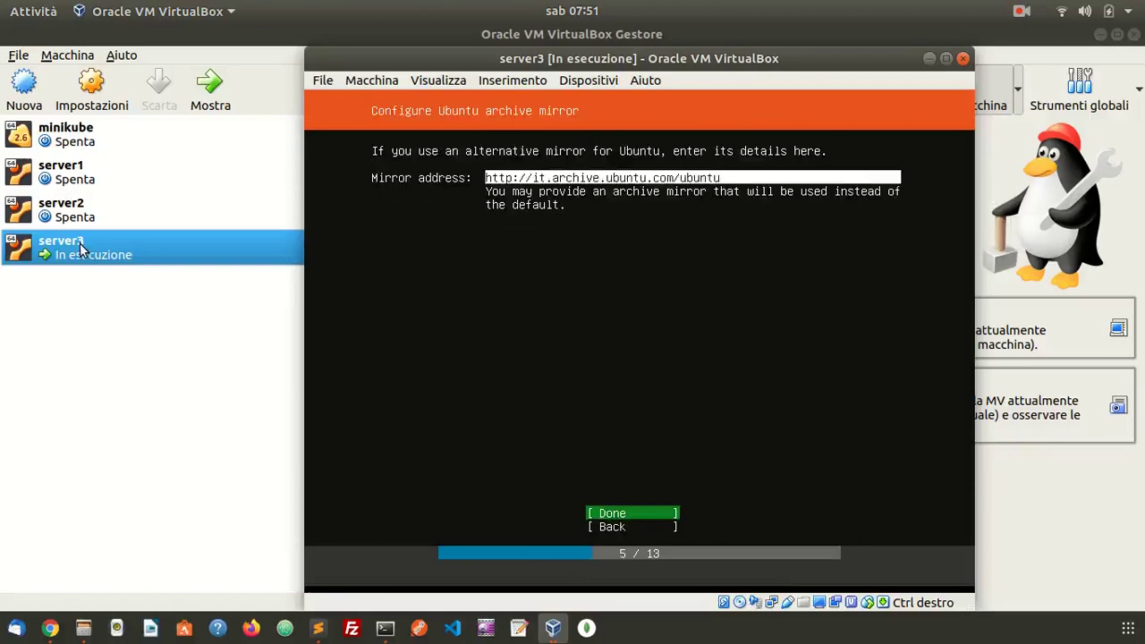
pyautogui.press('Return')
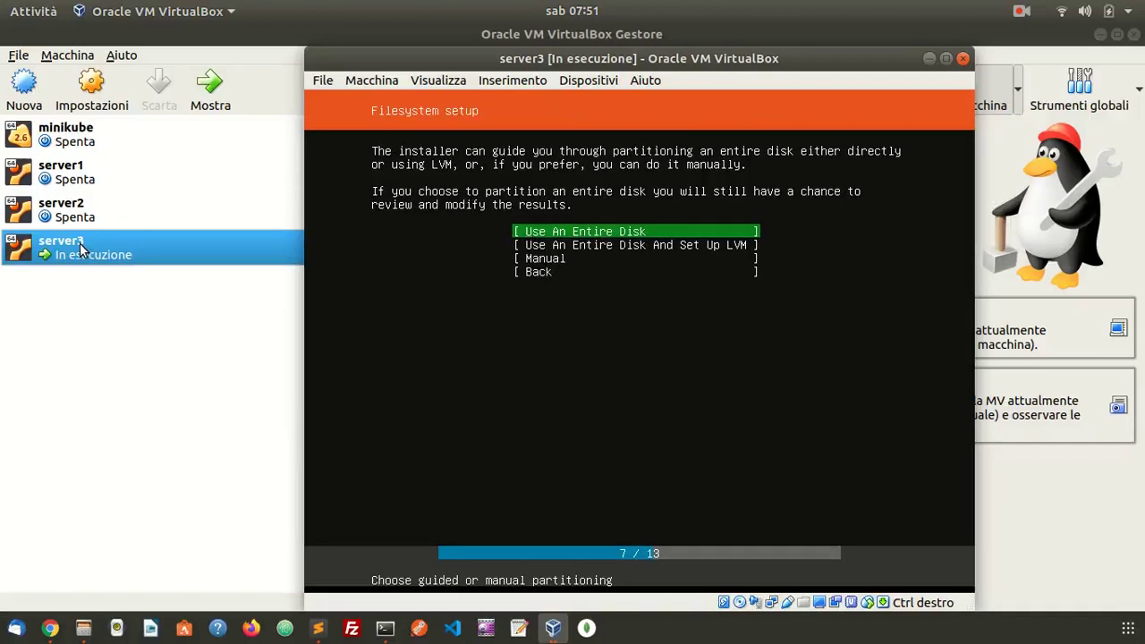
# Choose manual partitioning for the installer's filesystem setup.
pyautogui.press('Down')
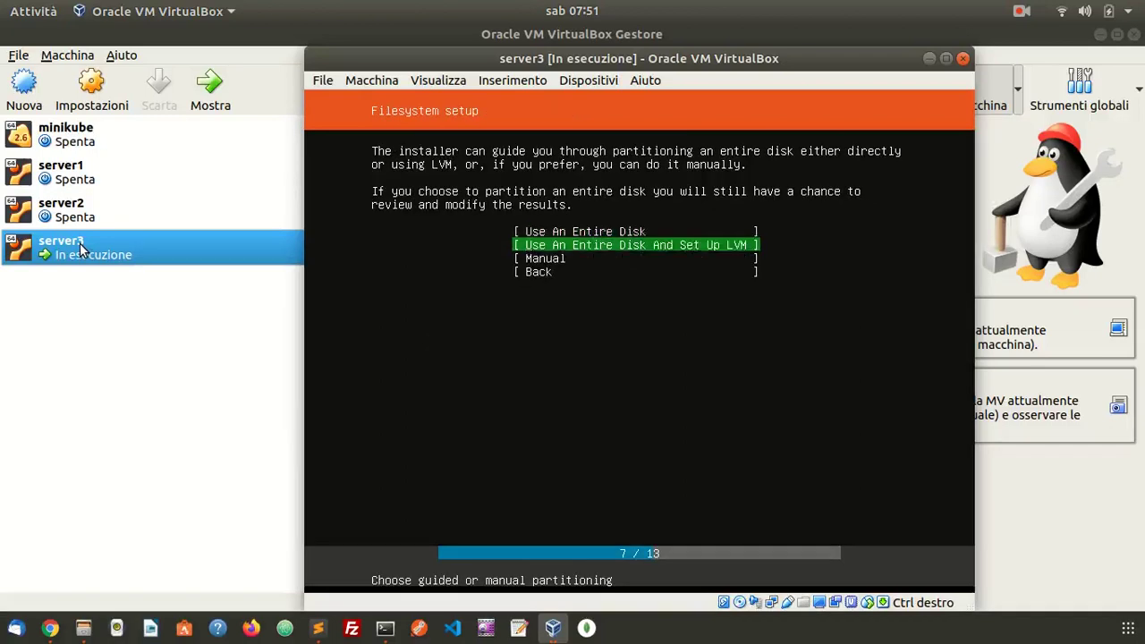
pyautogui.press('Down')
pyautogui.press('Return')
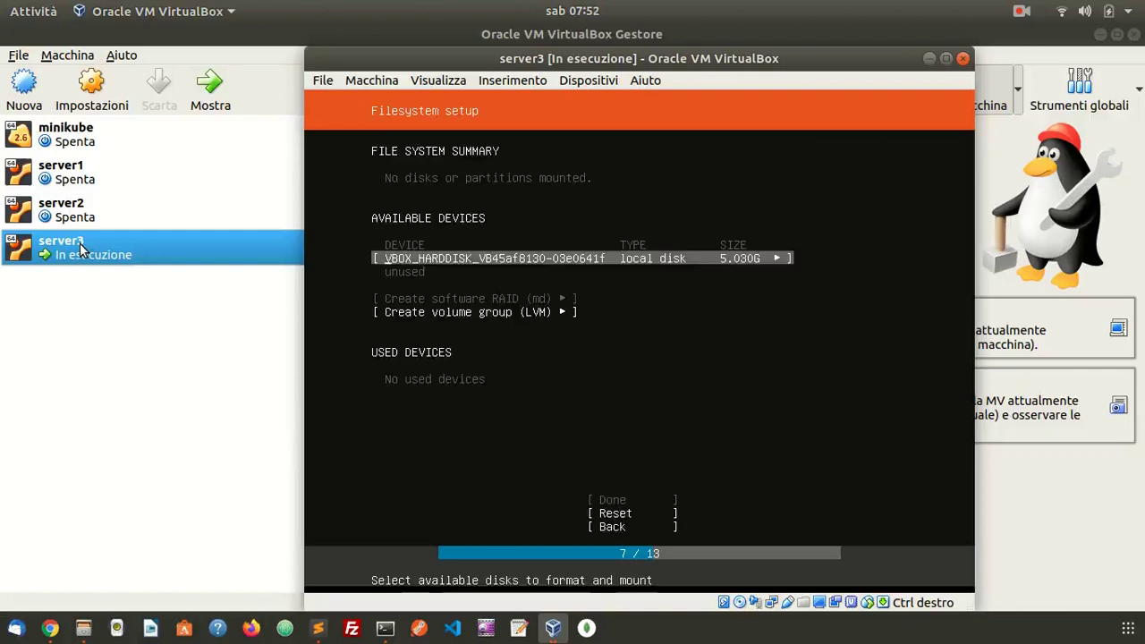